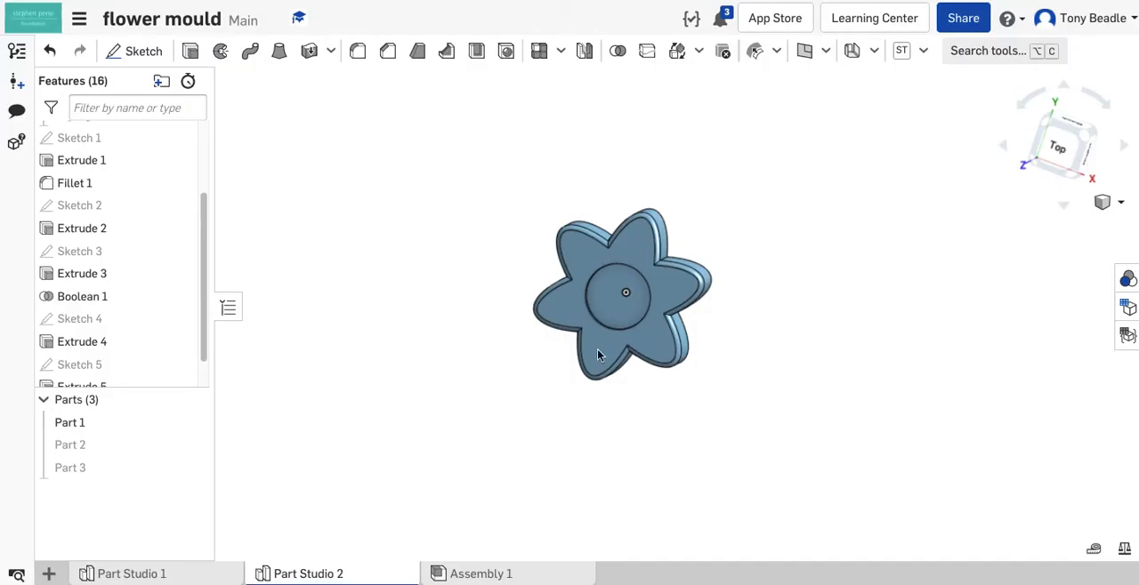
- Show Part 2 and examine the mould half's flower-shaped cavity and tapered channel from several angles
mouse_move(775, 317)
right_mouse_down()
mouse_move(785, 275)
mouse_move(813, 265)
mouse_move(757, 258)
mouse_move(735, 283)
mouse_move(796, 261)
mouse_move(755, 323)
mouse_move(790, 303)
right_mouse_up()
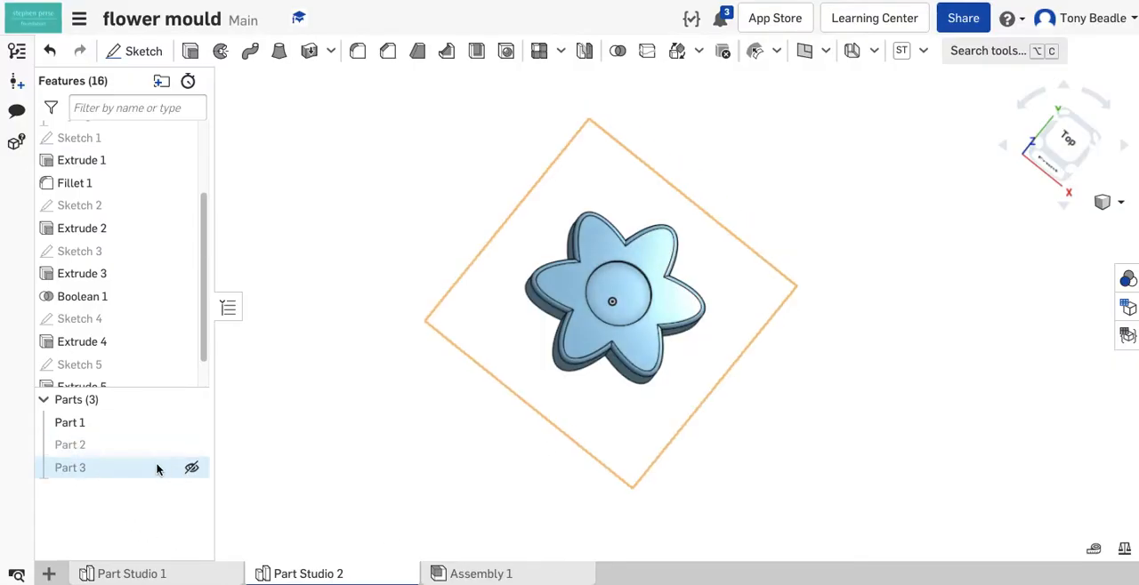
left_click(191, 446)
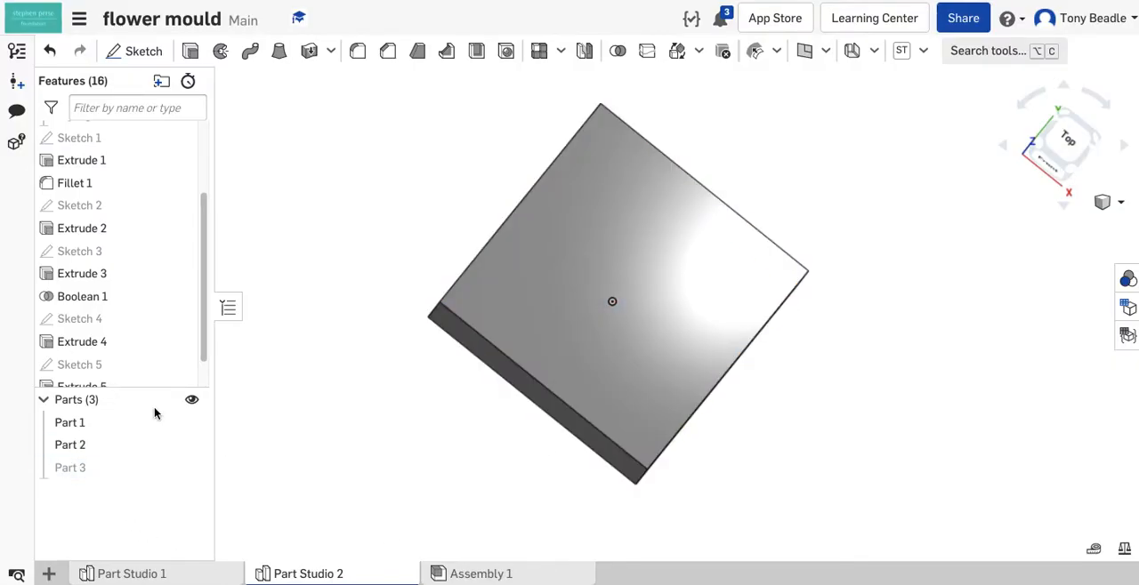
right_click_drag(316, 422, 409, 247)
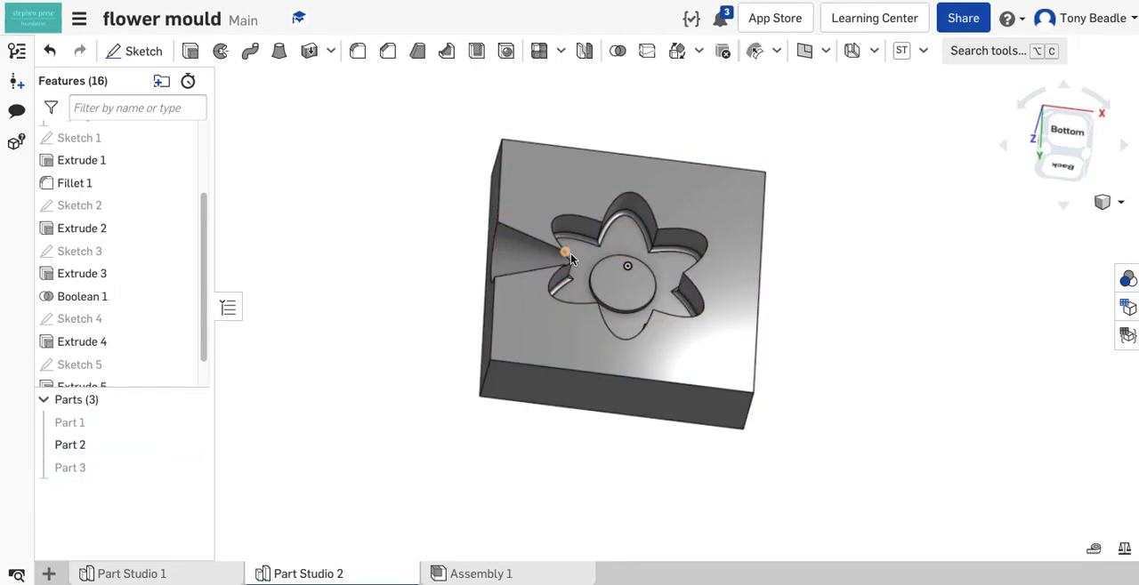
right_click_drag(783, 297, 881, 318)
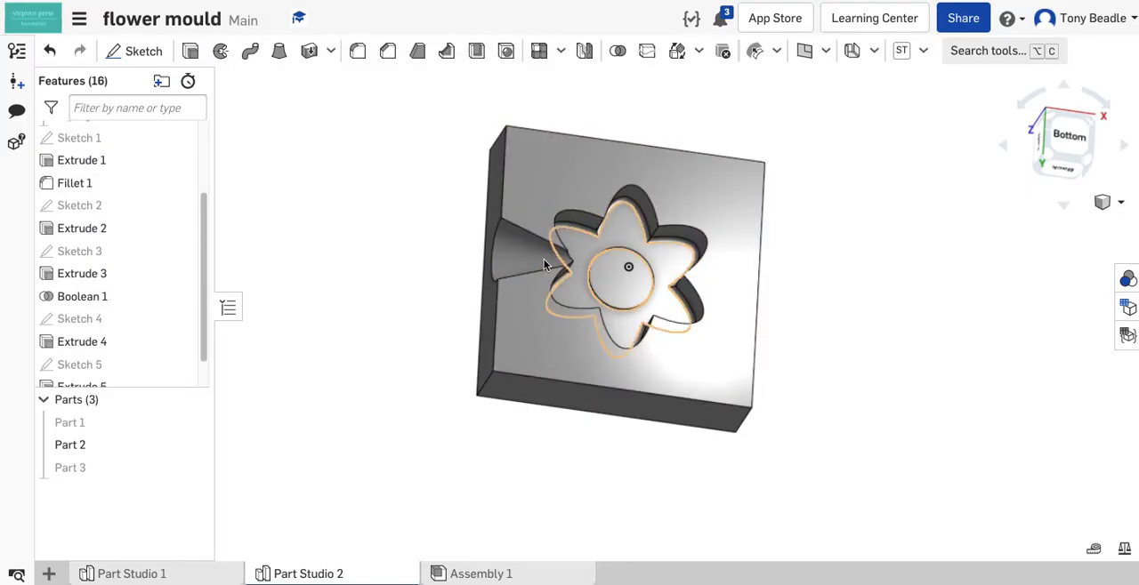
right_click_drag(821, 330, 706, 444)
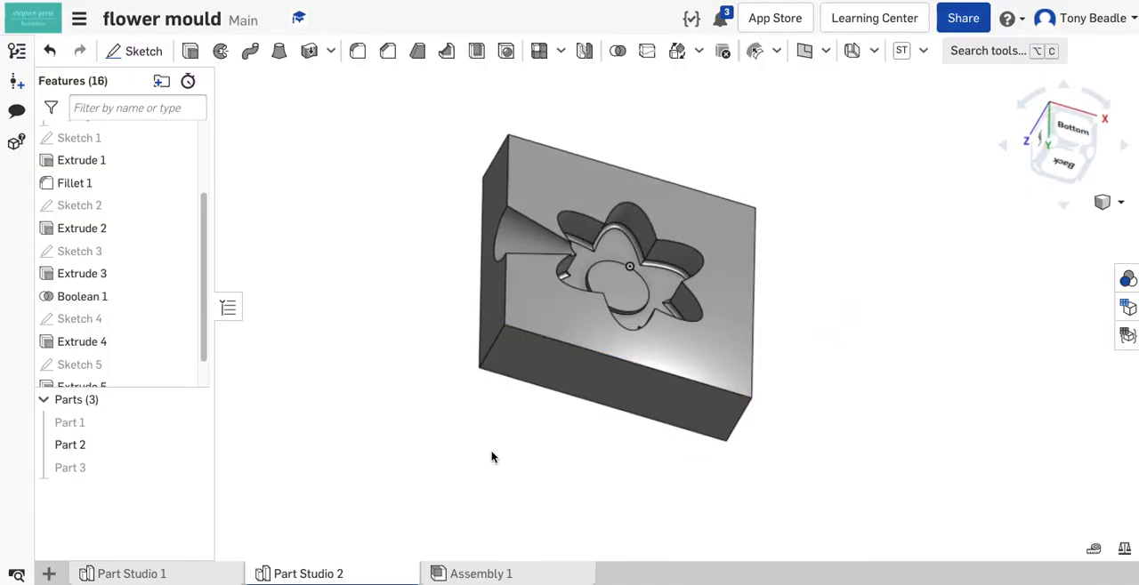
right_click_drag(830, 283, 851, 296)
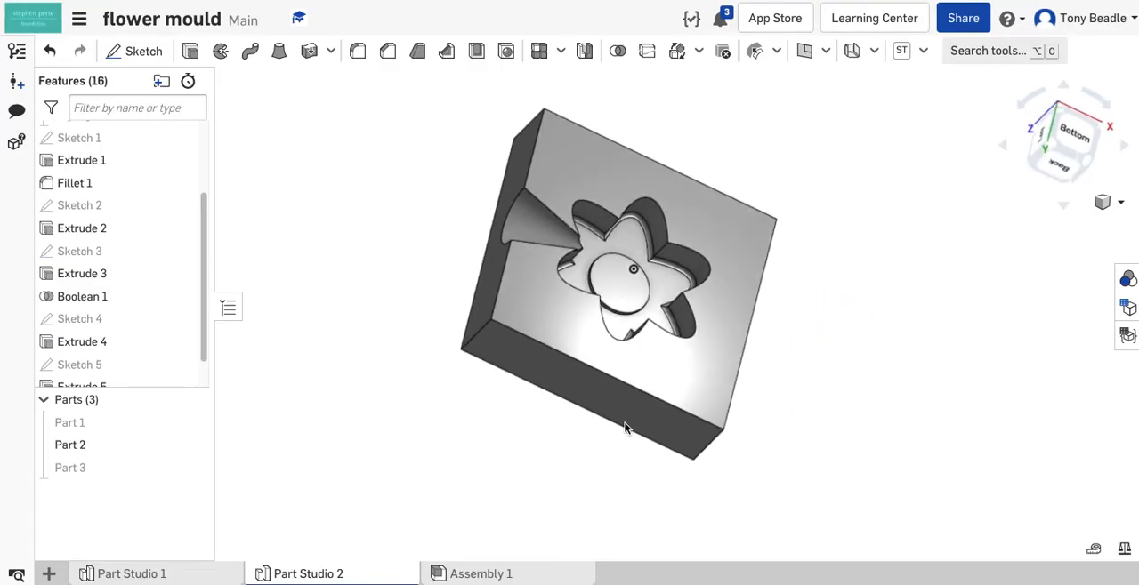
- Create a new Part Studio and start a sketch on the Top plane, viewed face-on
left_click(48, 575)
mouse_move(79, 375)
left_click(89, 453)
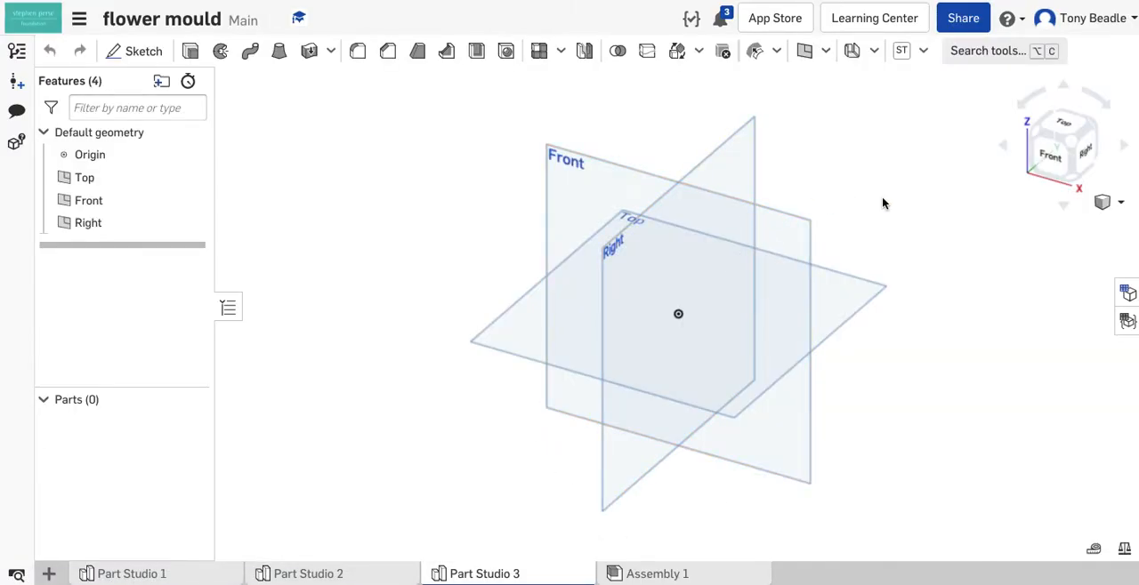
left_click(515, 337)
left_click(1059, 130)
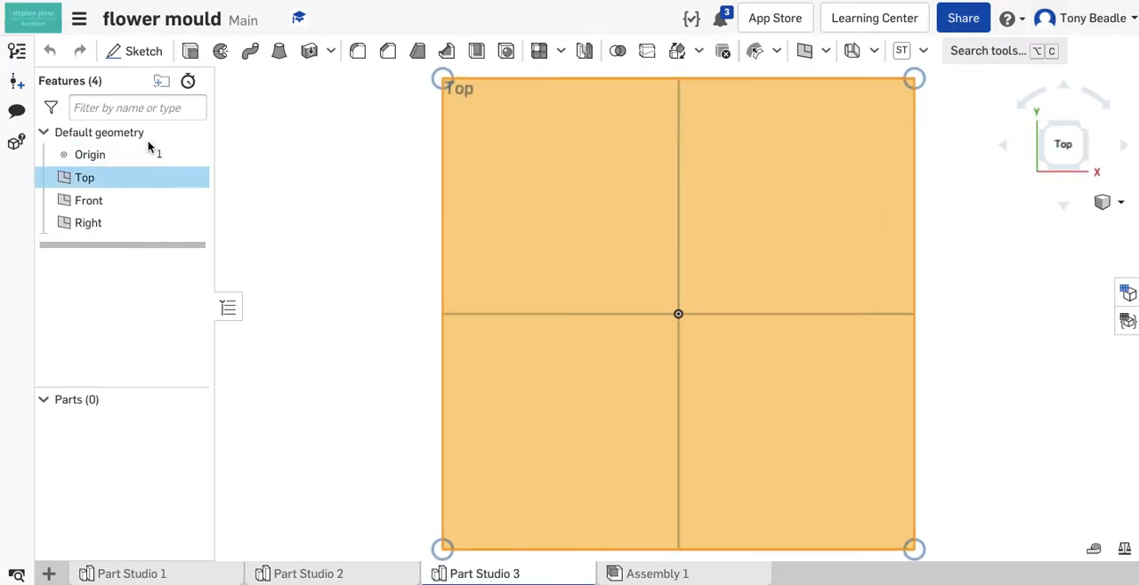
left_click(138, 51)
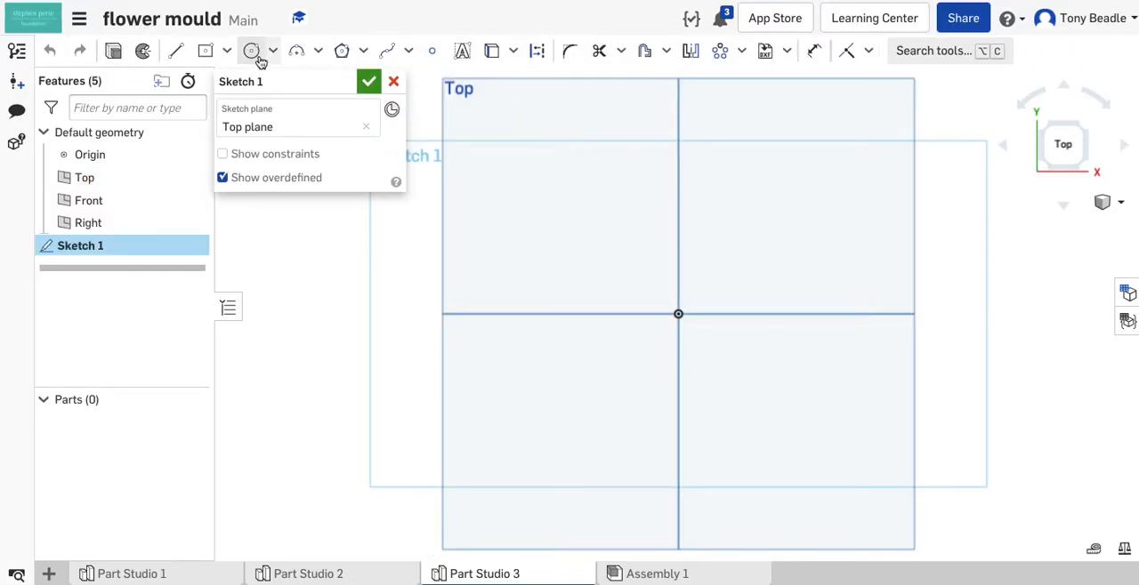
- Sketch an upright ellipse centred on the origin, 40 mm high and 15 mm wide, with both dimensions placed outside it
left_click(274, 54)
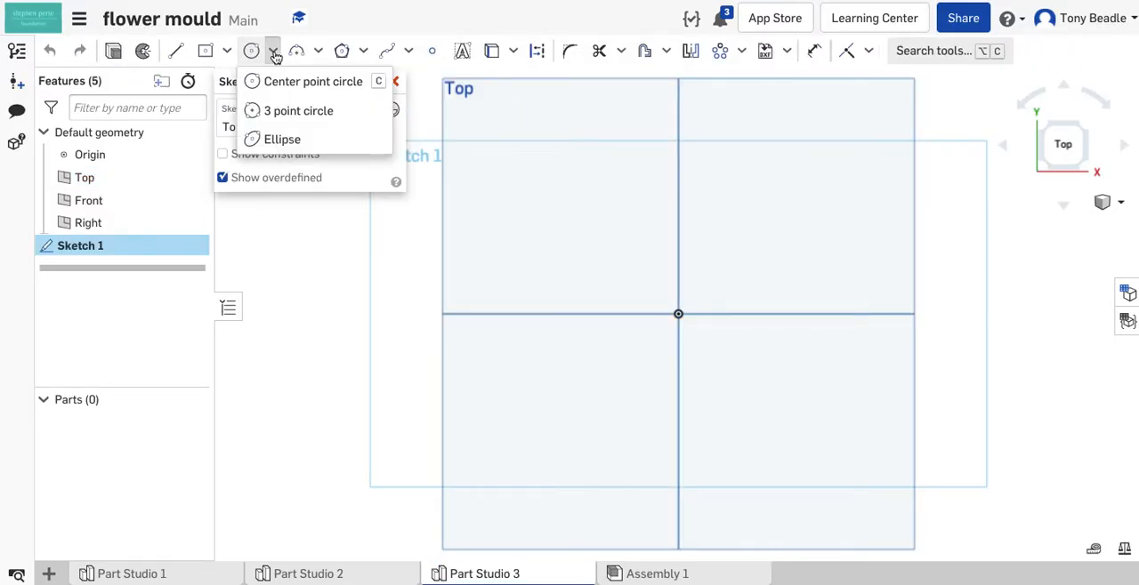
left_click(281, 139)
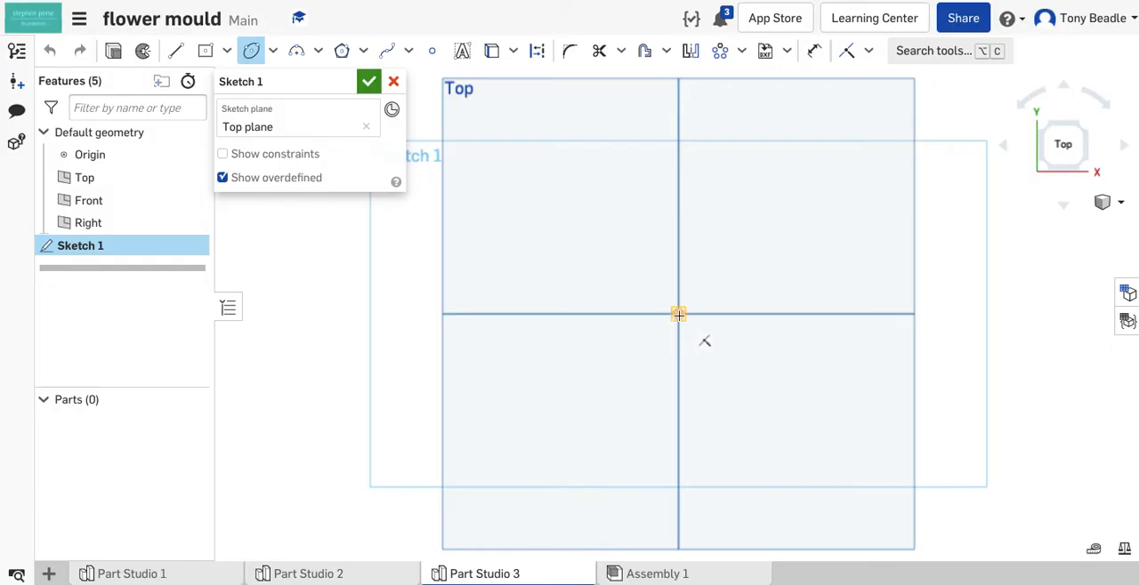
left_click(678, 314)
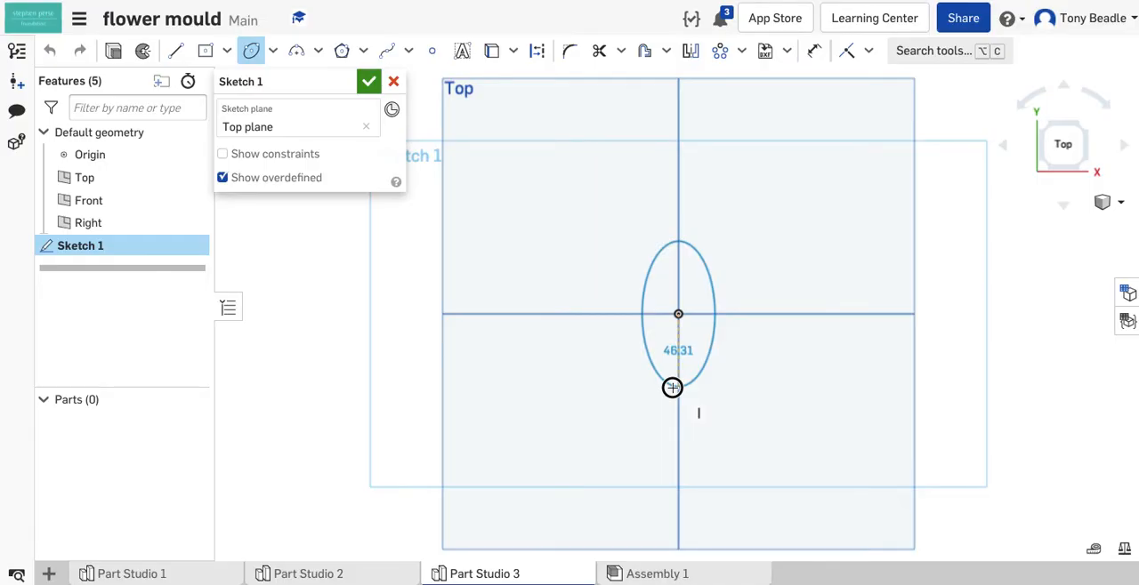
left_click(672, 388)
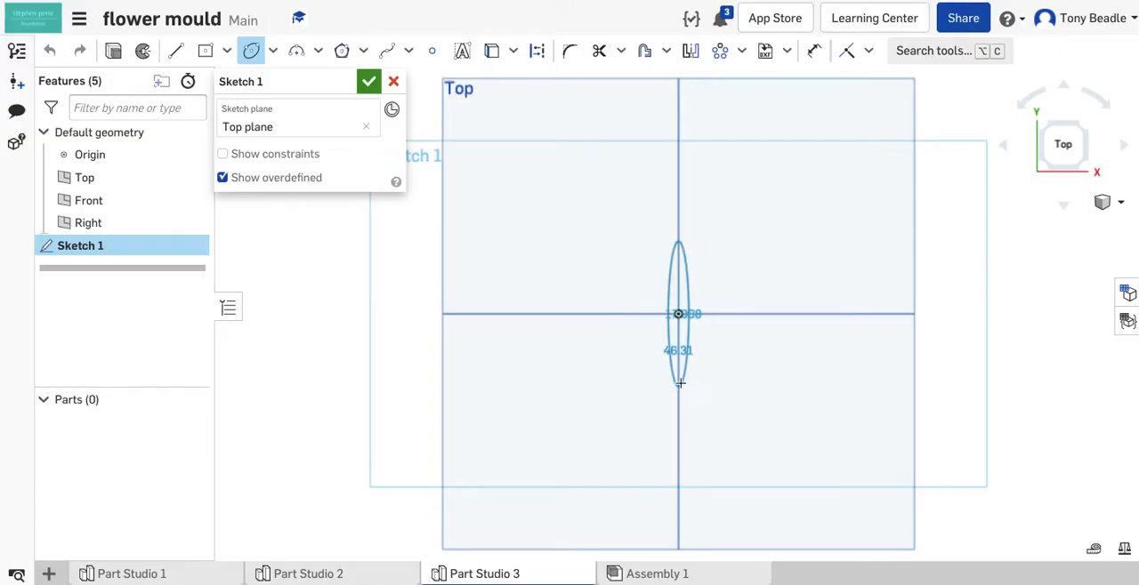
left_click(690, 382)
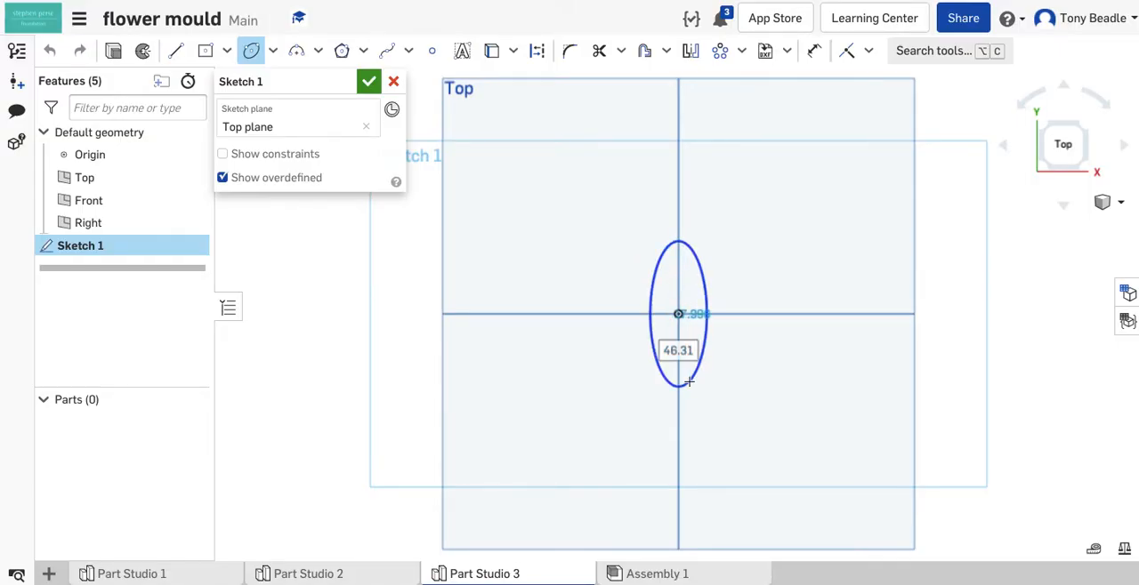
type("40")
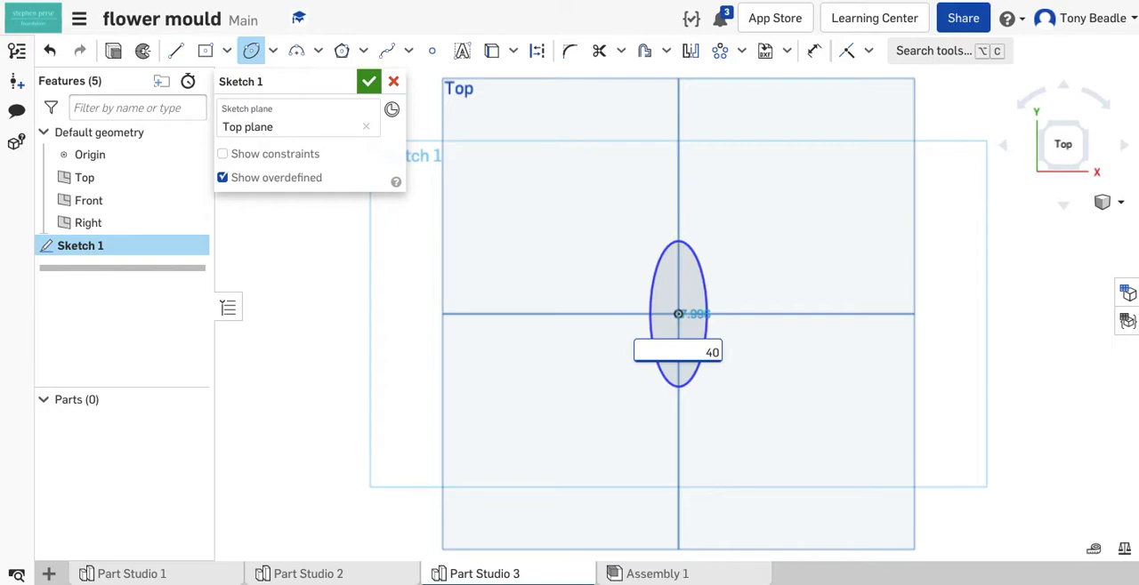
key("Return")
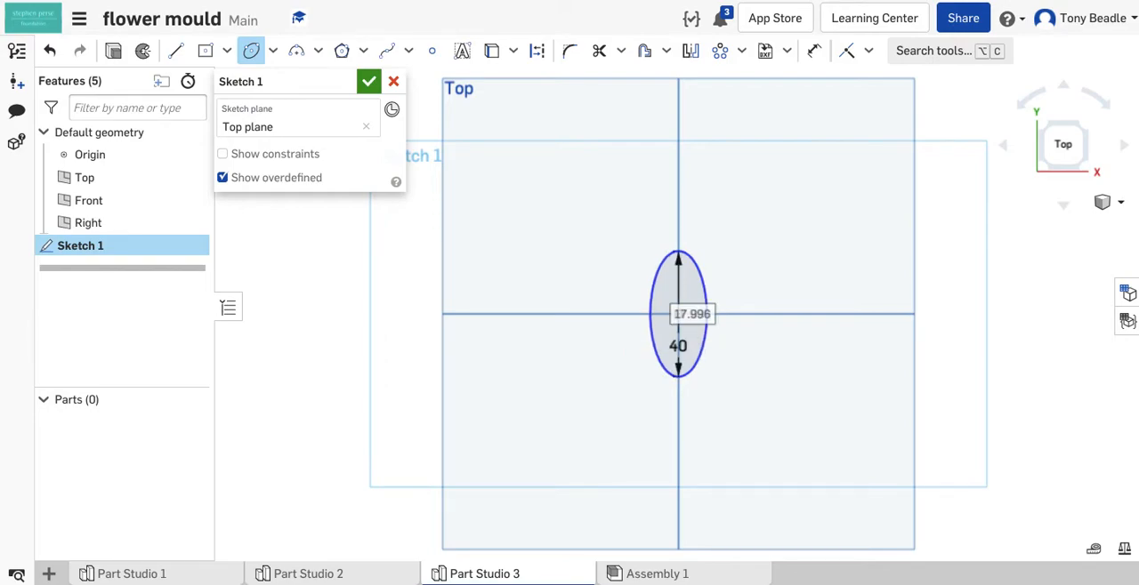
type("15")
key("Return")
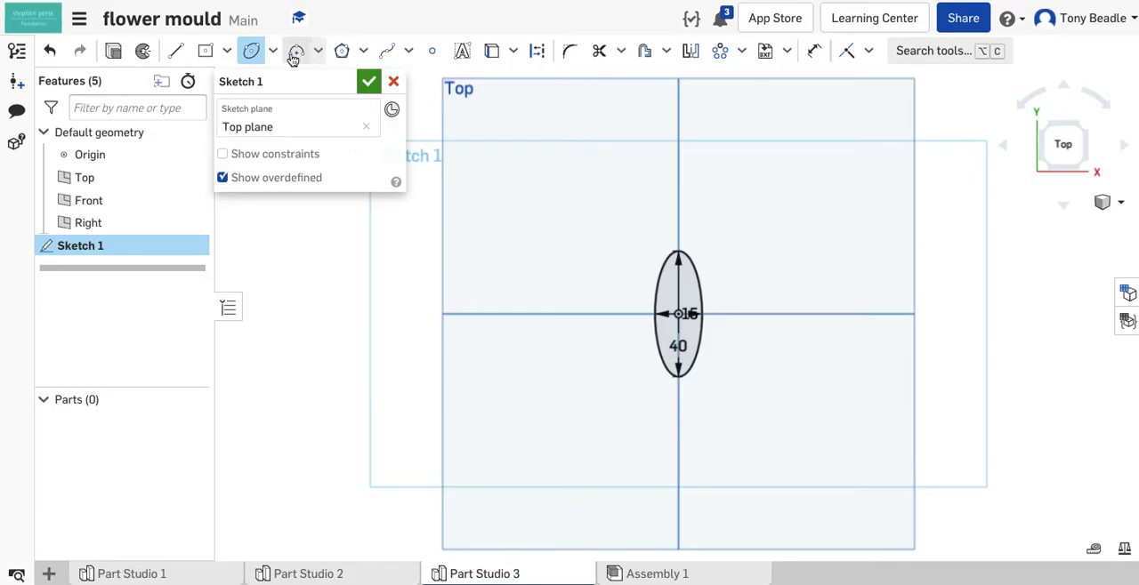
left_click_drag(687, 315, 726, 261)
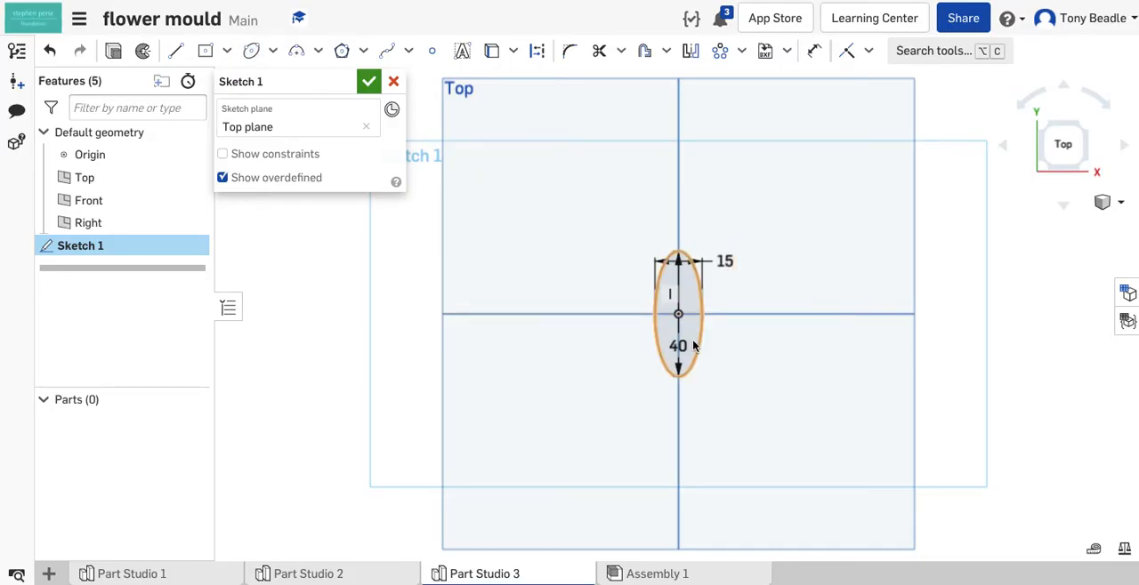
left_click_drag(683, 346, 677, 410)
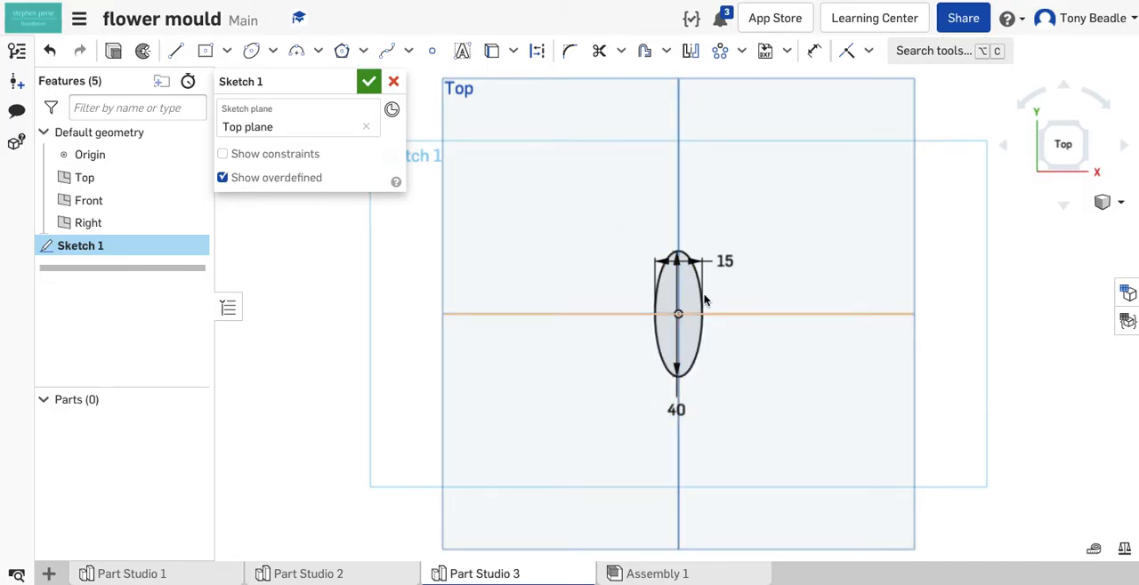
- Create a circular pattern of the ellipse about the origin with 3 instances, placing the count label outside the shape
left_click(741, 51)
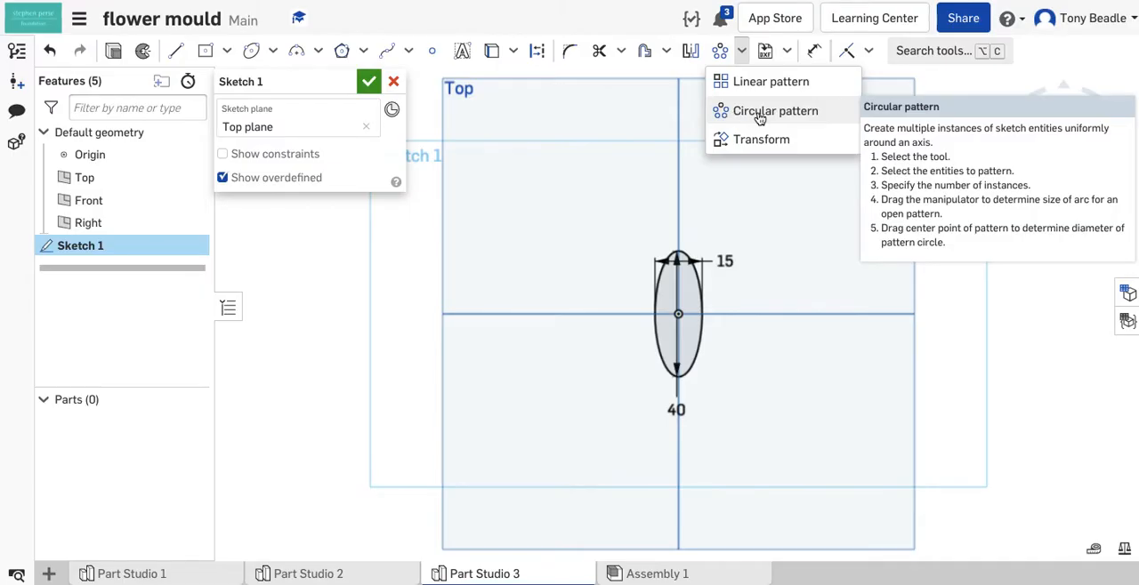
left_click(761, 114)
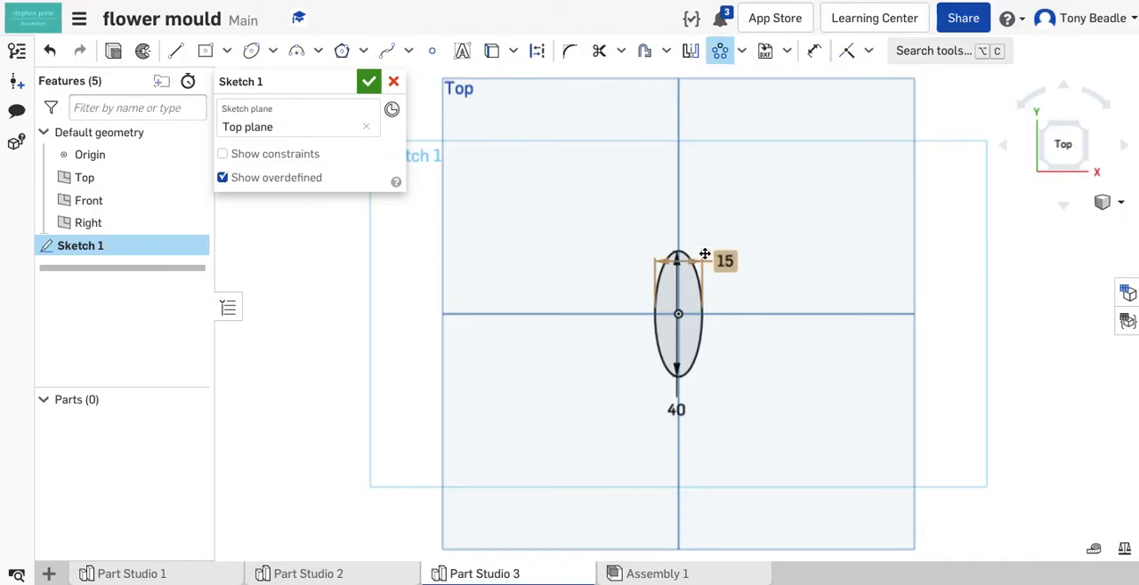
left_click(702, 318)
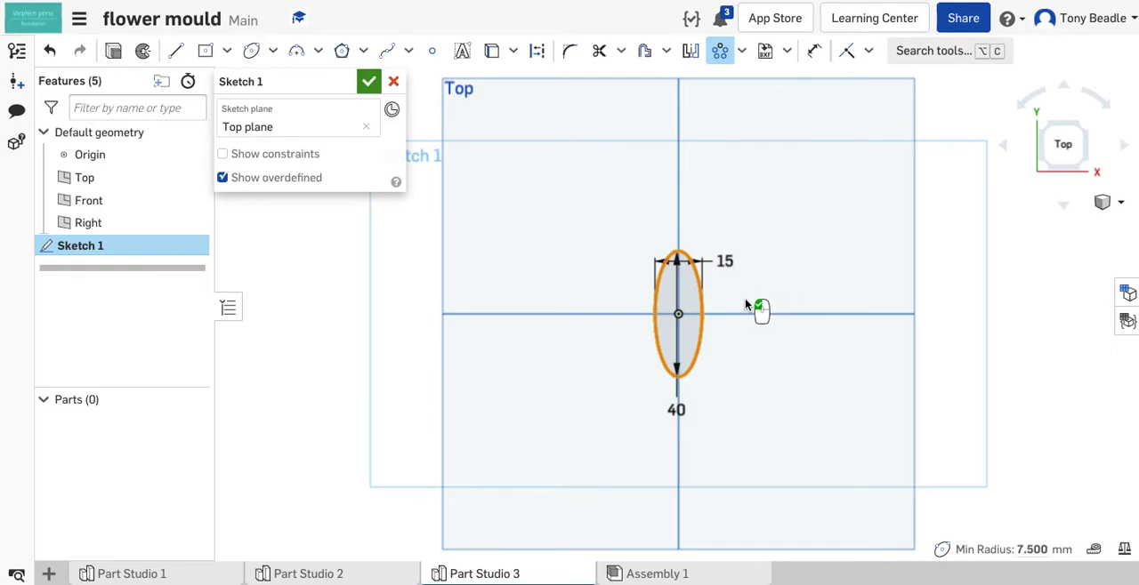
left_click(736, 331)
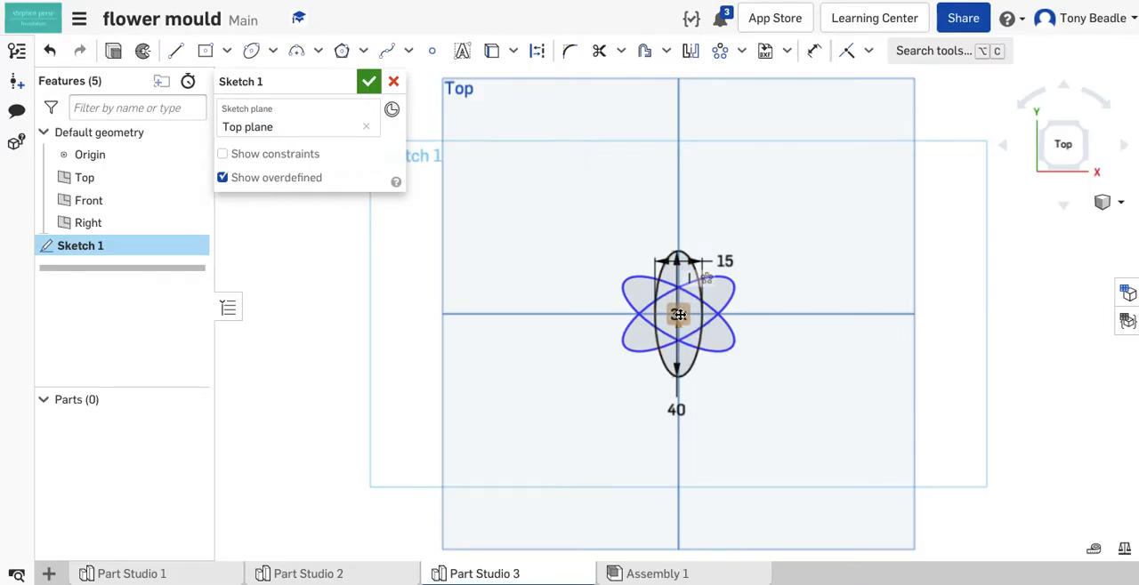
left_click_drag(675, 320, 589, 261)
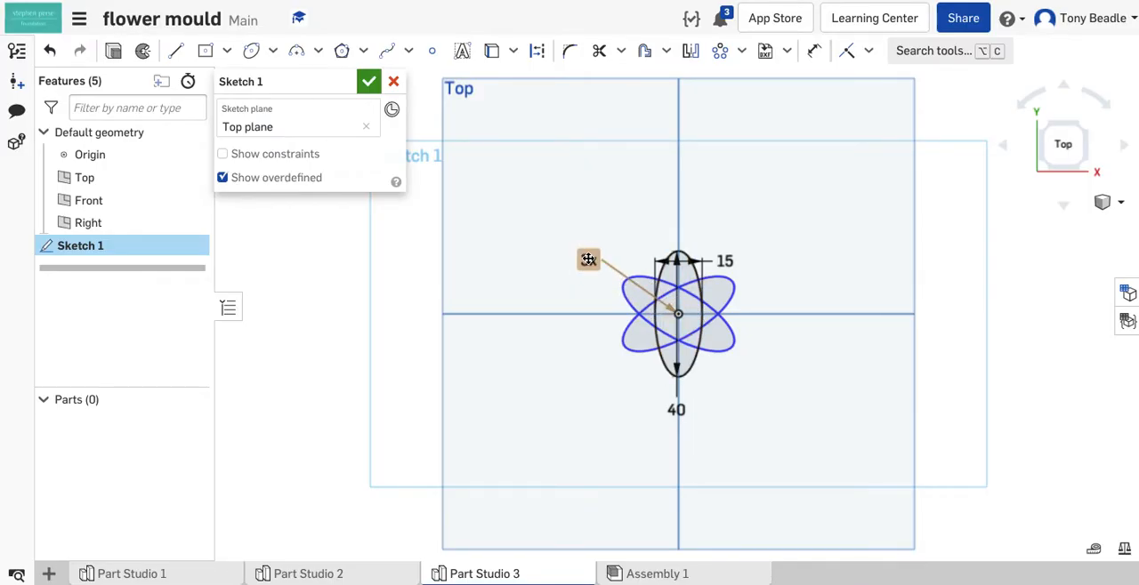
- Try the circular pattern of ellipses with 5 instances and with 4 instances
double_click(588, 260)
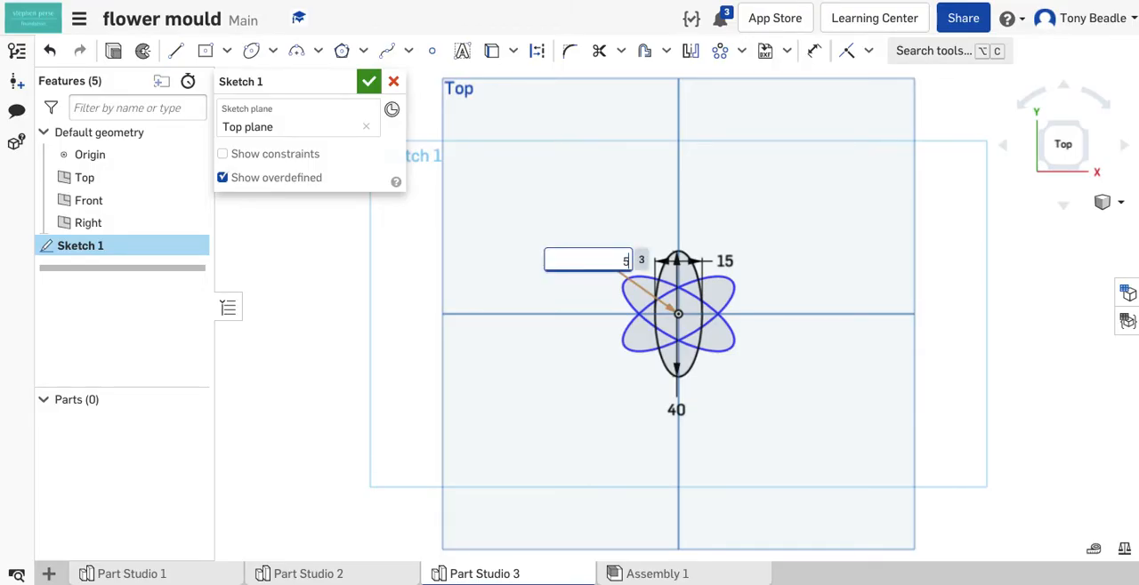
type("5")
key("Return")
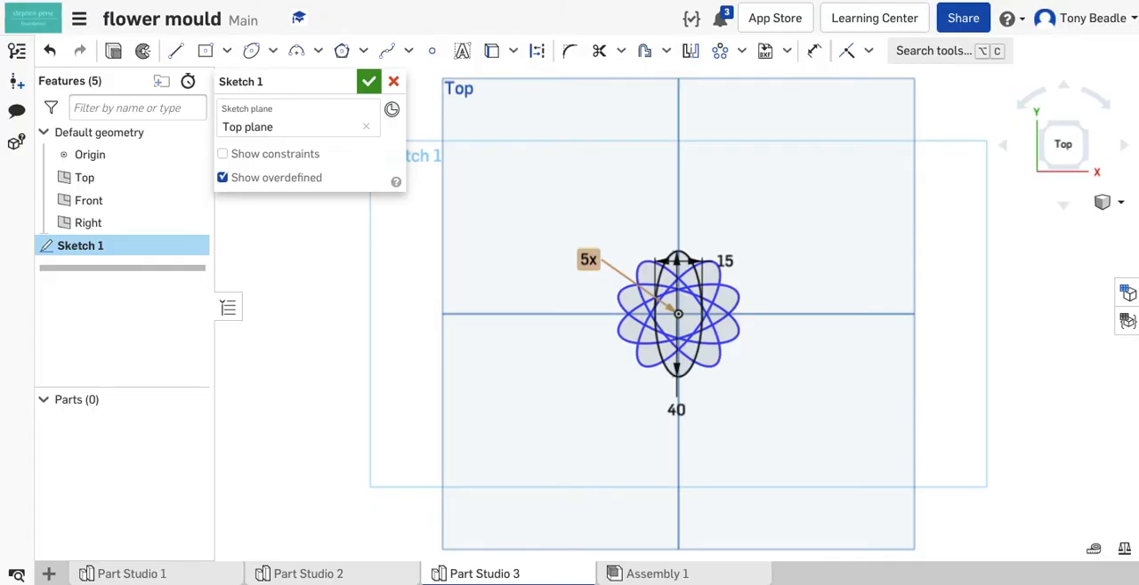
double_click(588, 260)
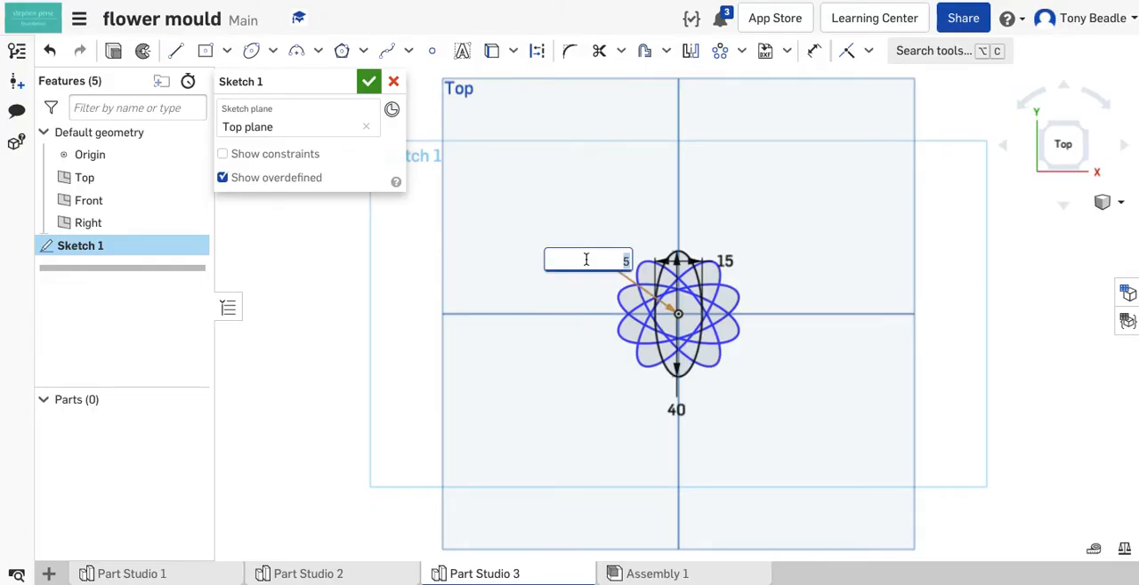
key("Return")
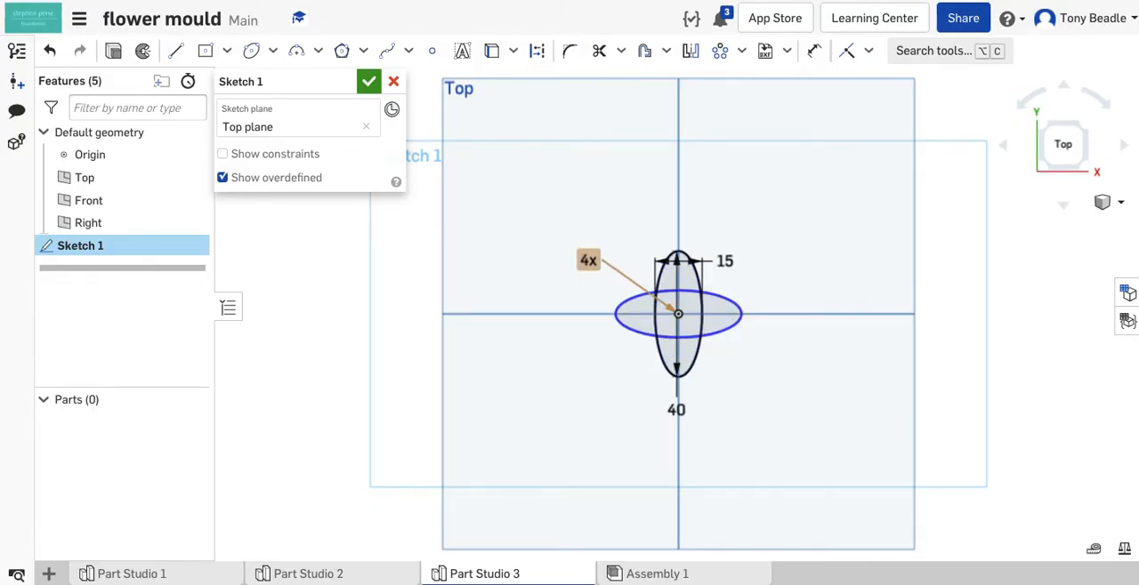
- Set the circular pattern of ellipses to 3 instances to form six petals
double_click(588, 261)
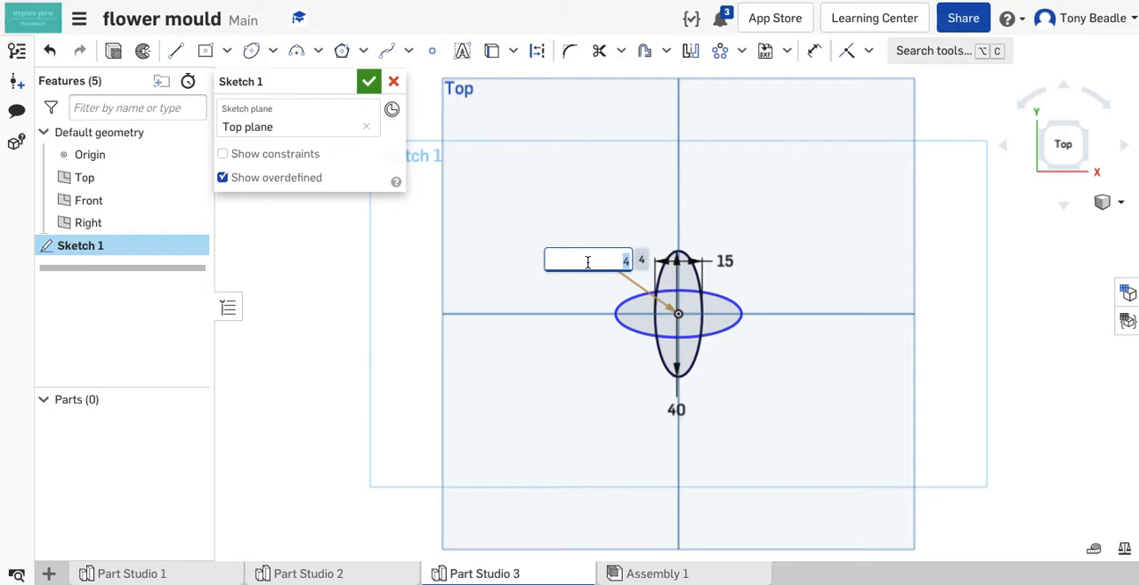
type("3")
key("Return")
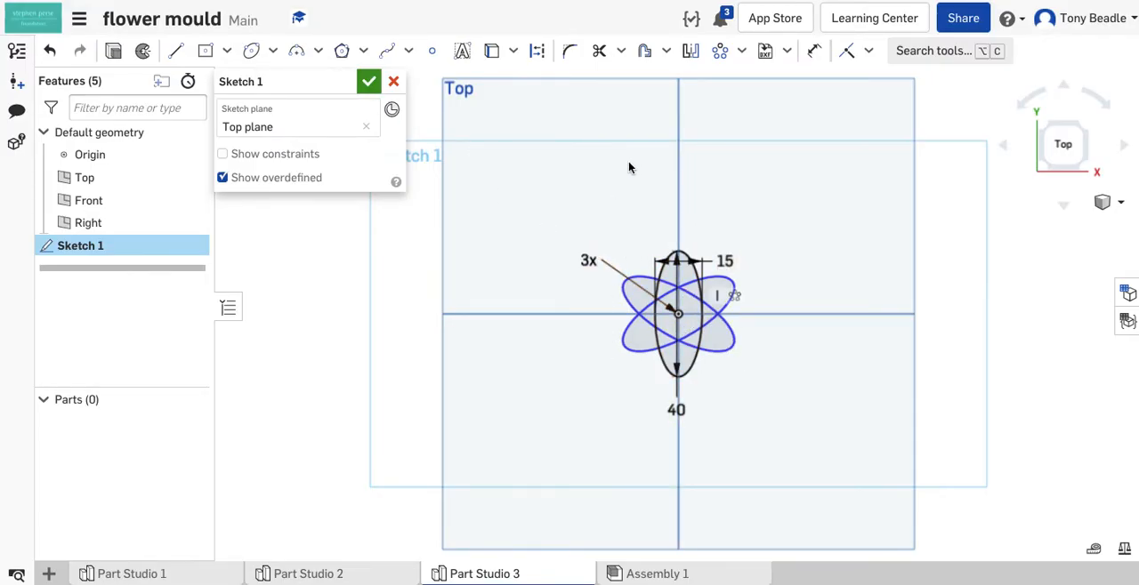
- Extrude the entire flower sketch, including its central hexagonal region, as a new solid 8 mm deep
left_click(114, 52)
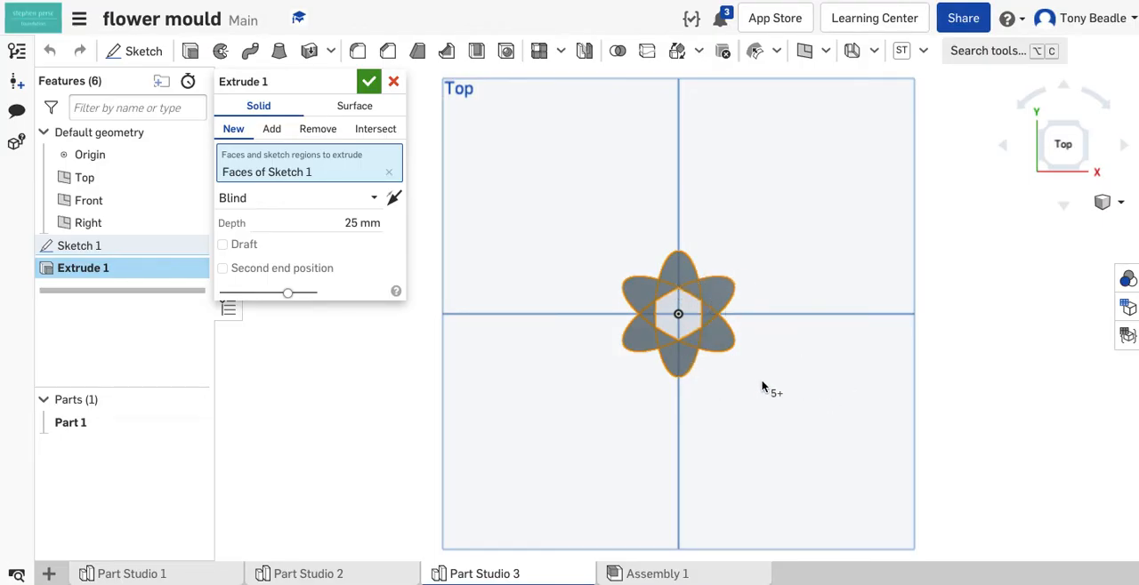
left_click(674, 312)
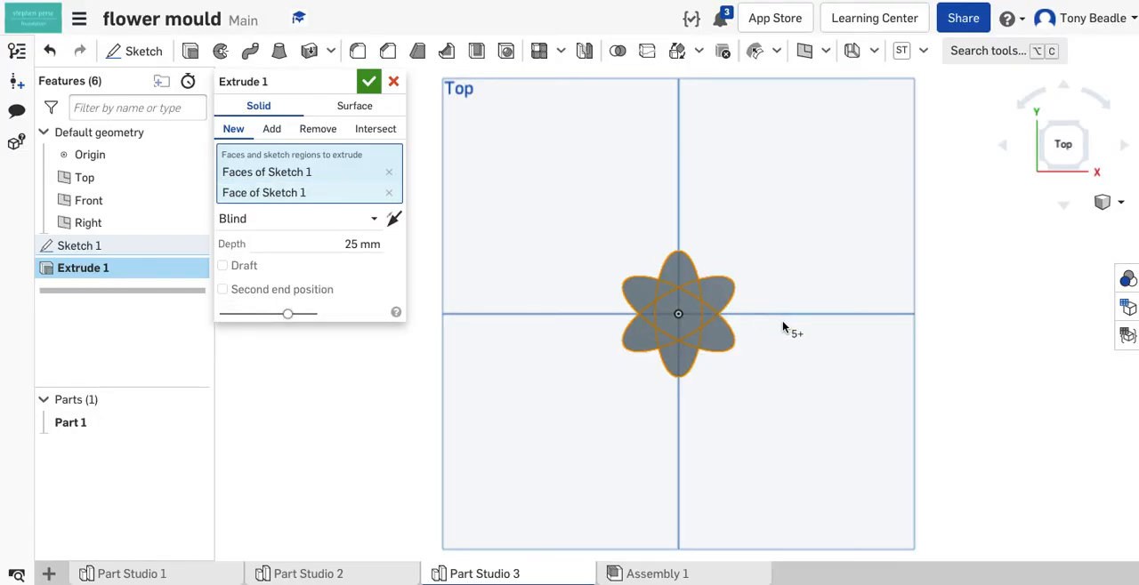
left_click(771, 365)
right_click_drag(771, 361, 769, 319)
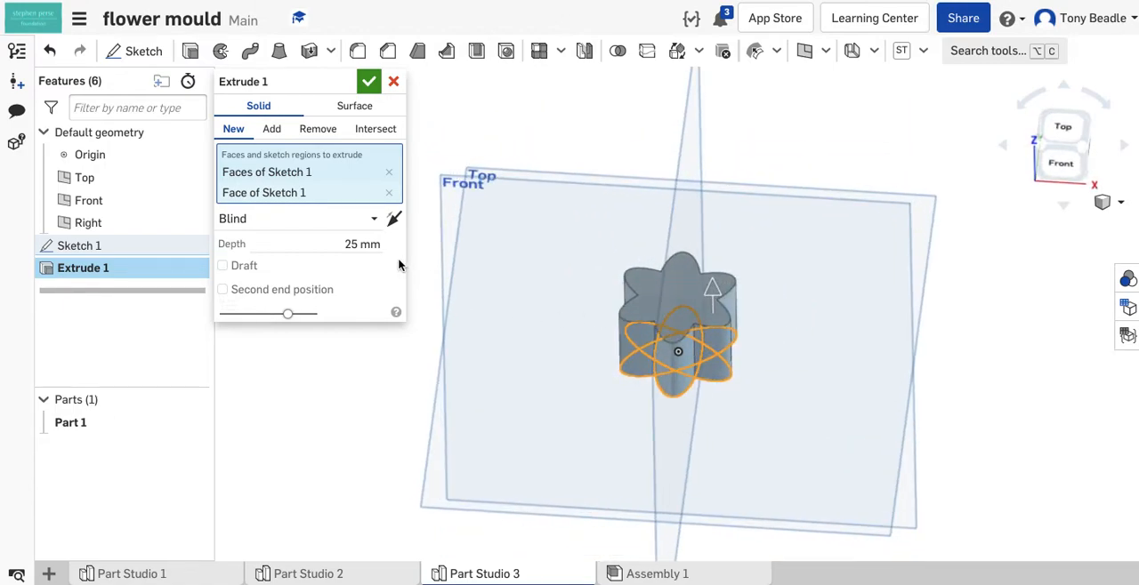
left_click(354, 244)
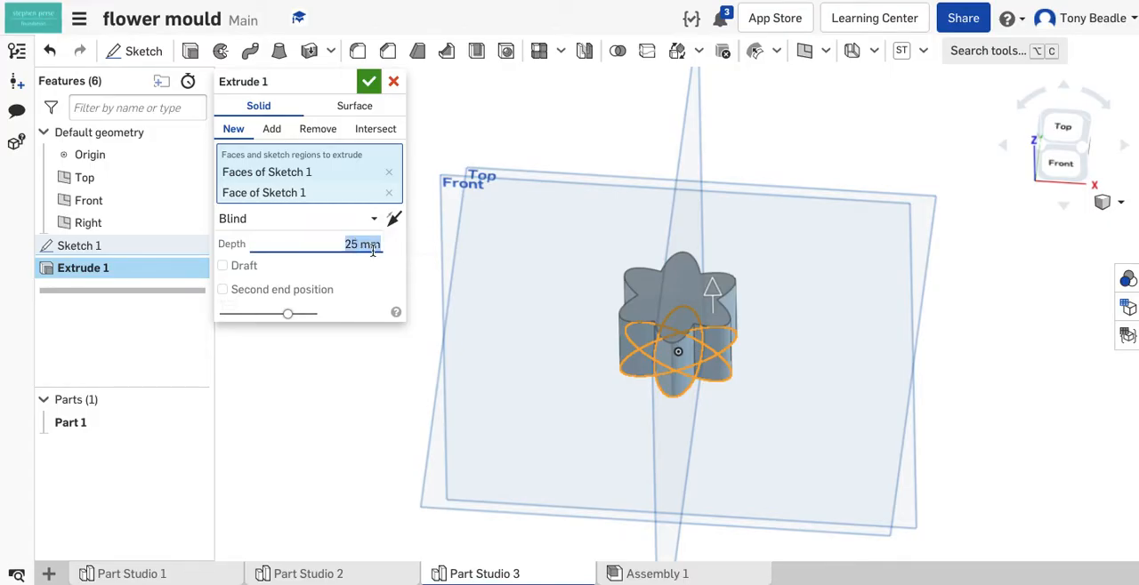
type("8")
key("Return")
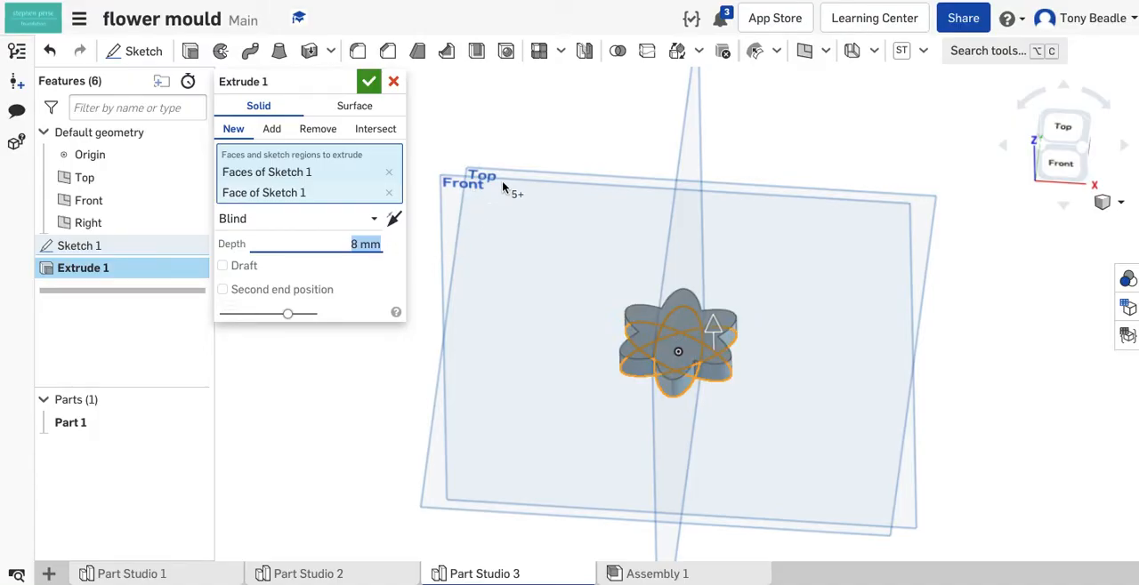
left_click(369, 83)
- Fillet the outer edges of the flower's top face all the way around with a 1 mm radius
right_click_drag(837, 285, 857, 285)
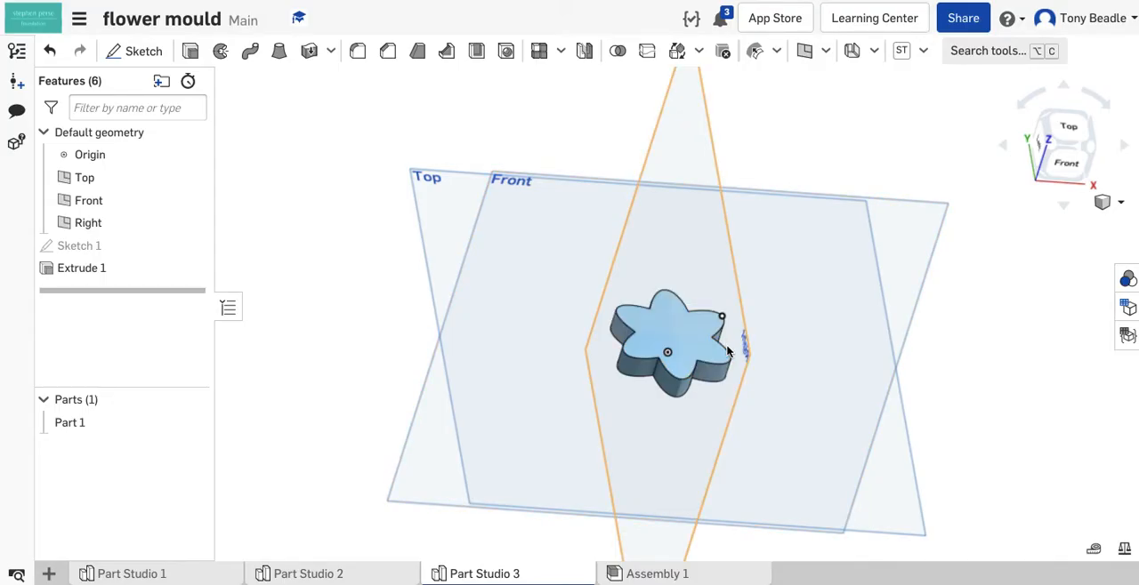
left_click(357, 56)
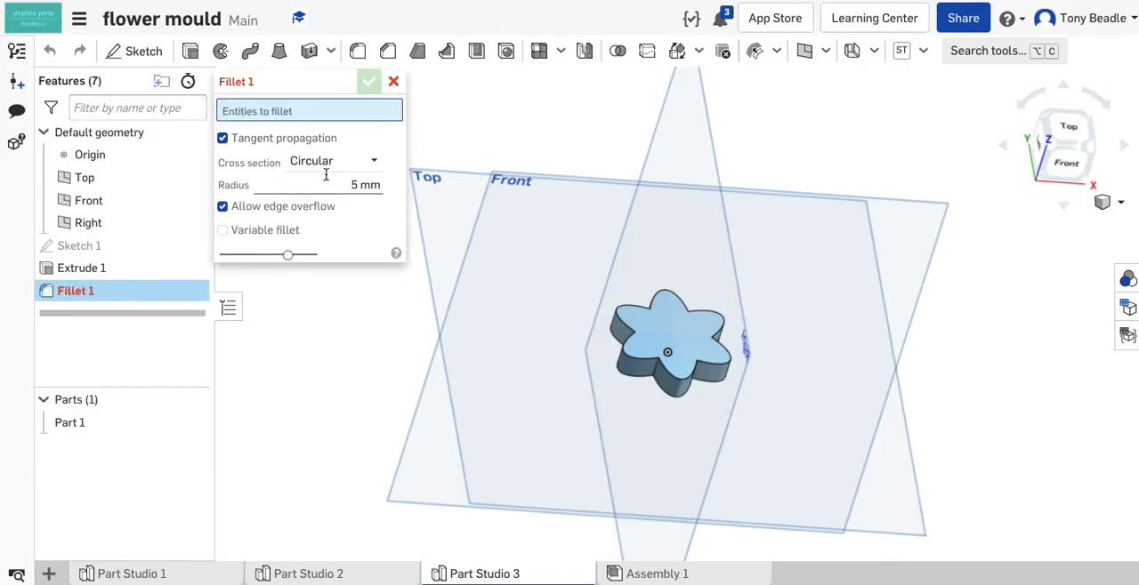
left_click(378, 184)
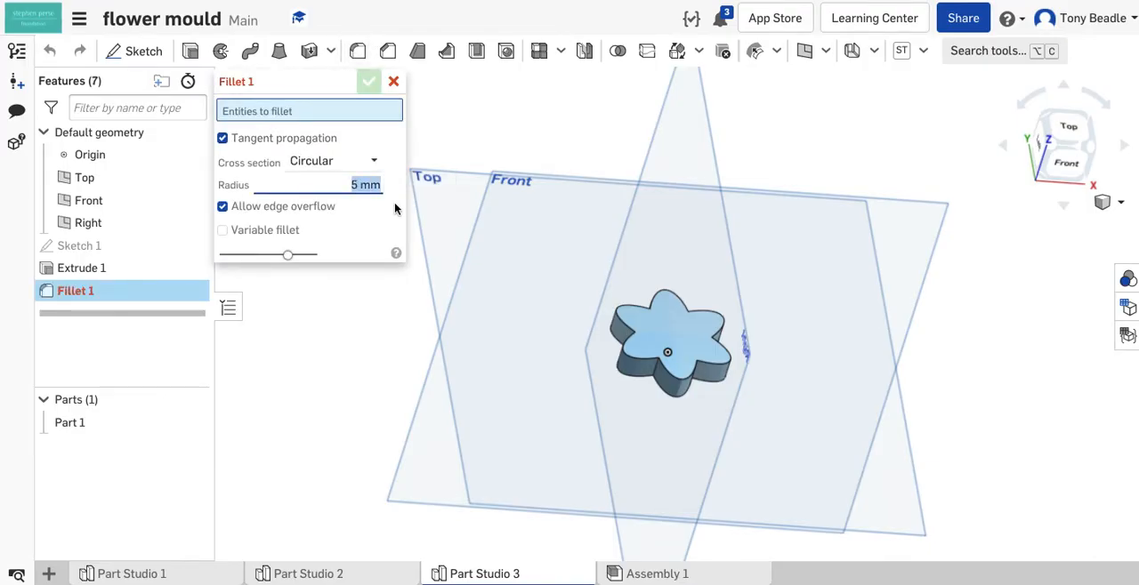
type("1")
key("Return")
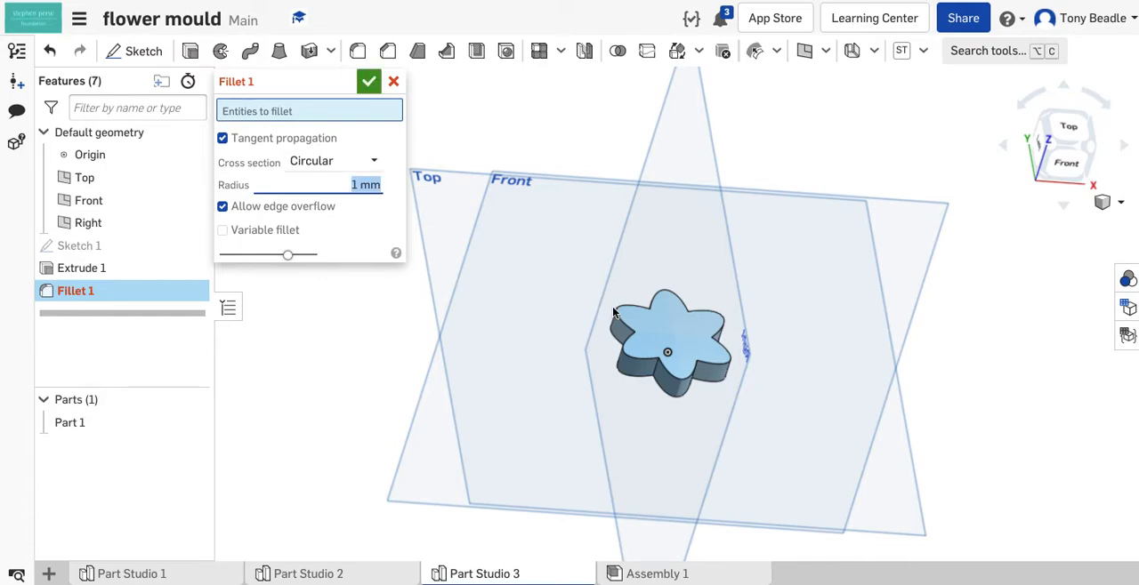
left_click(637, 321)
left_click(653, 297)
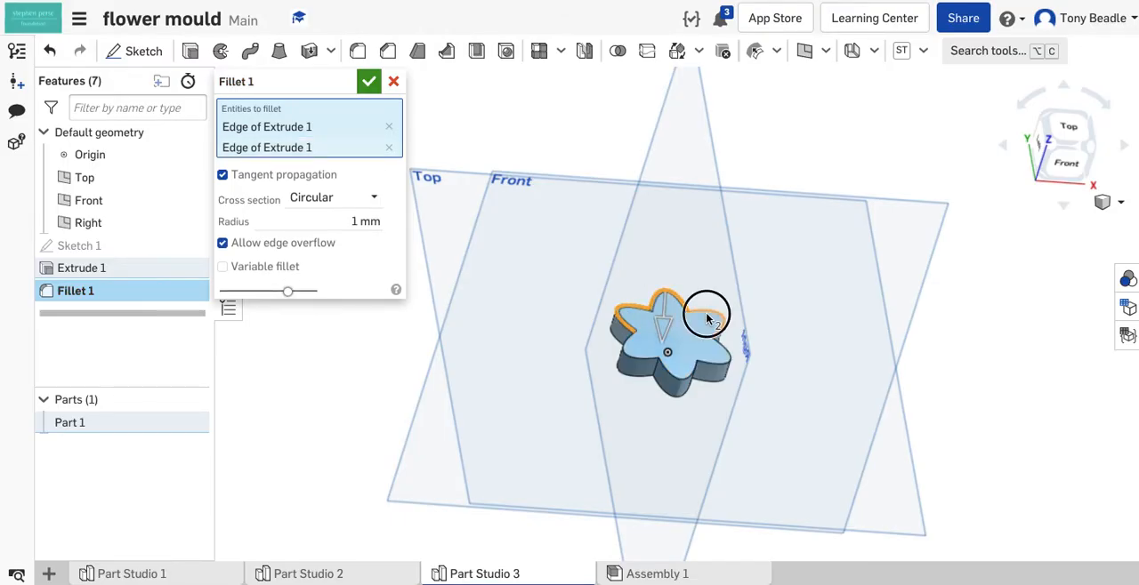
left_click(718, 341)
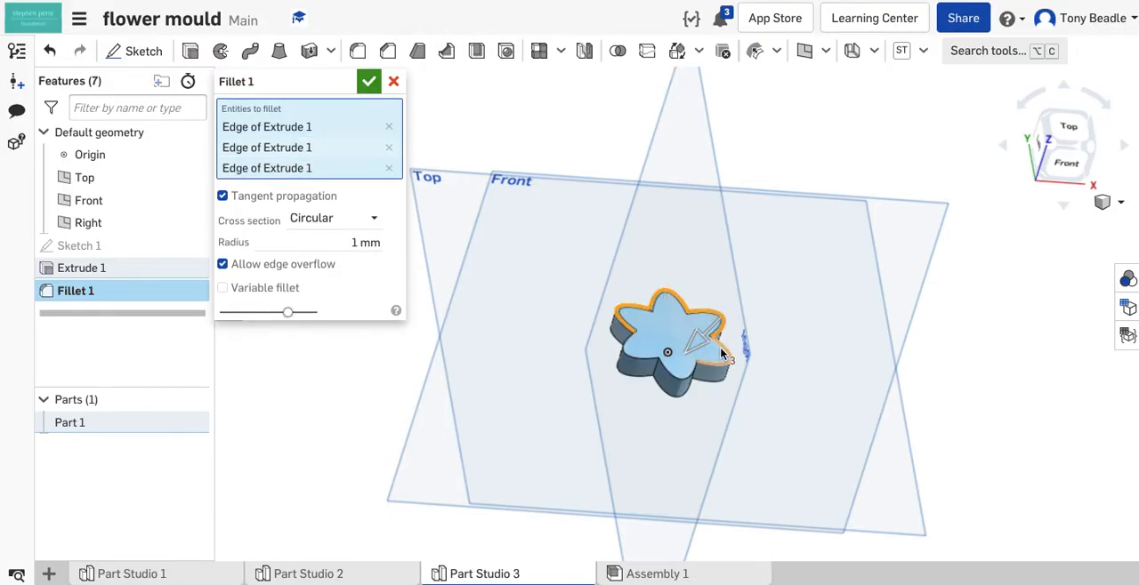
left_click(722, 354)
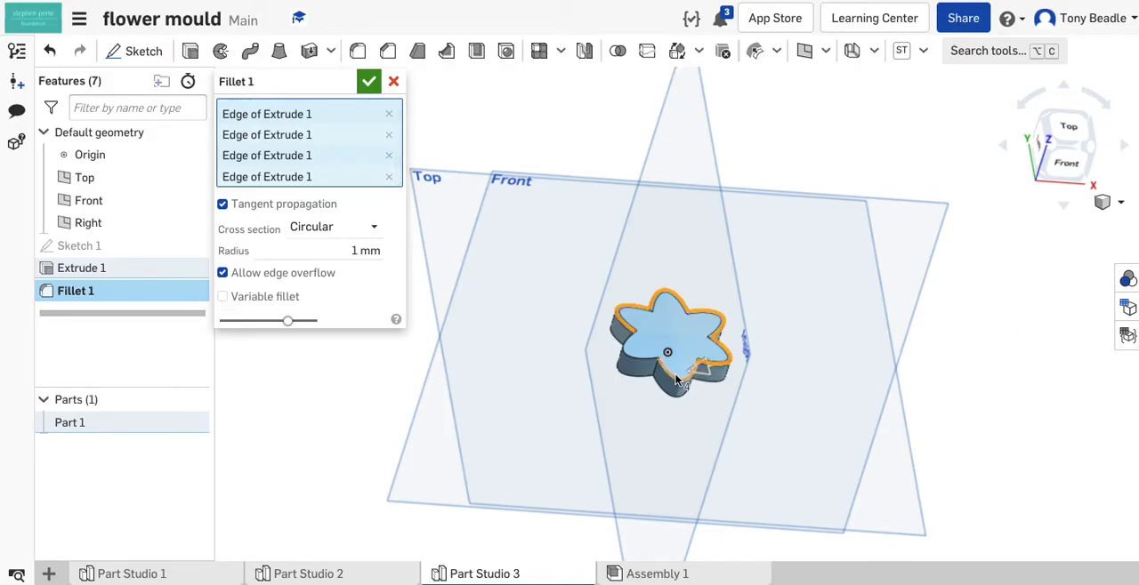
left_click(666, 372)
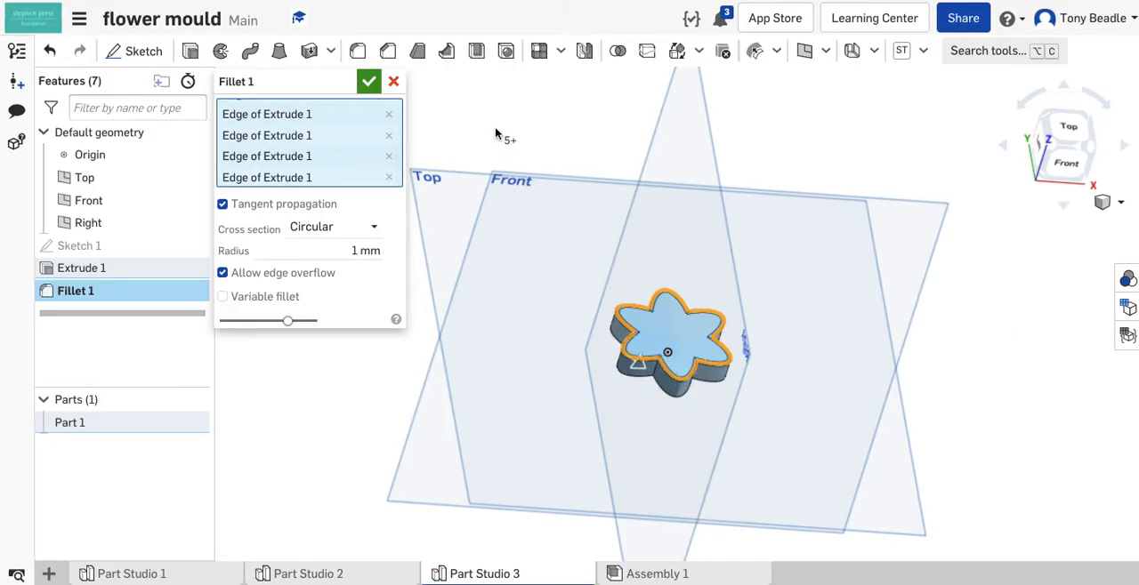
left_click(369, 82)
- Start a sketch on the flower's top face and draw a 15 mm diameter circle centred on the origin
right_click_drag(882, 285, 860, 305)
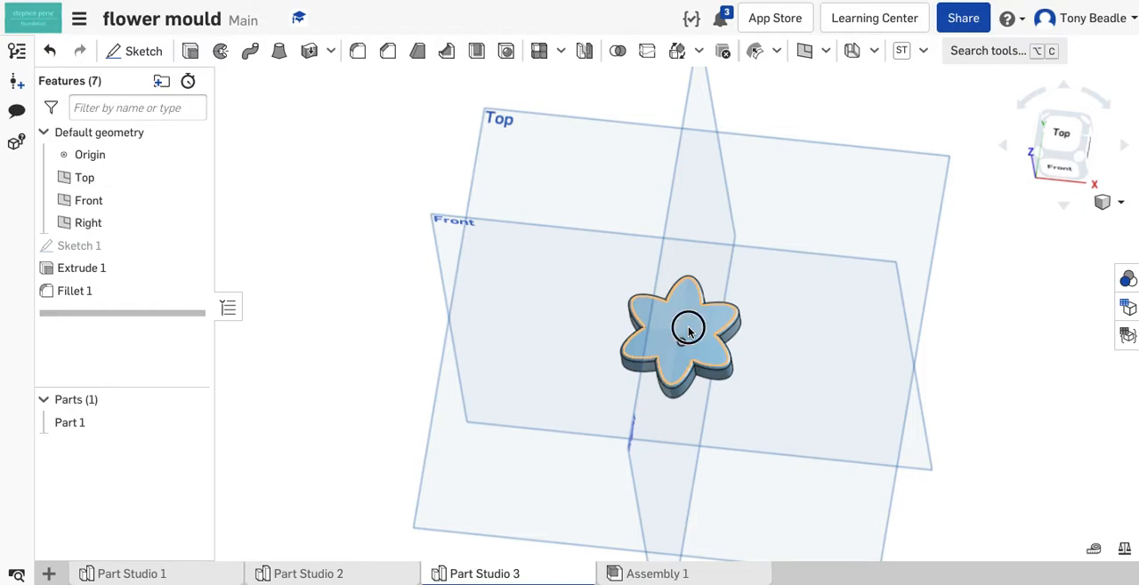
left_click(688, 326)
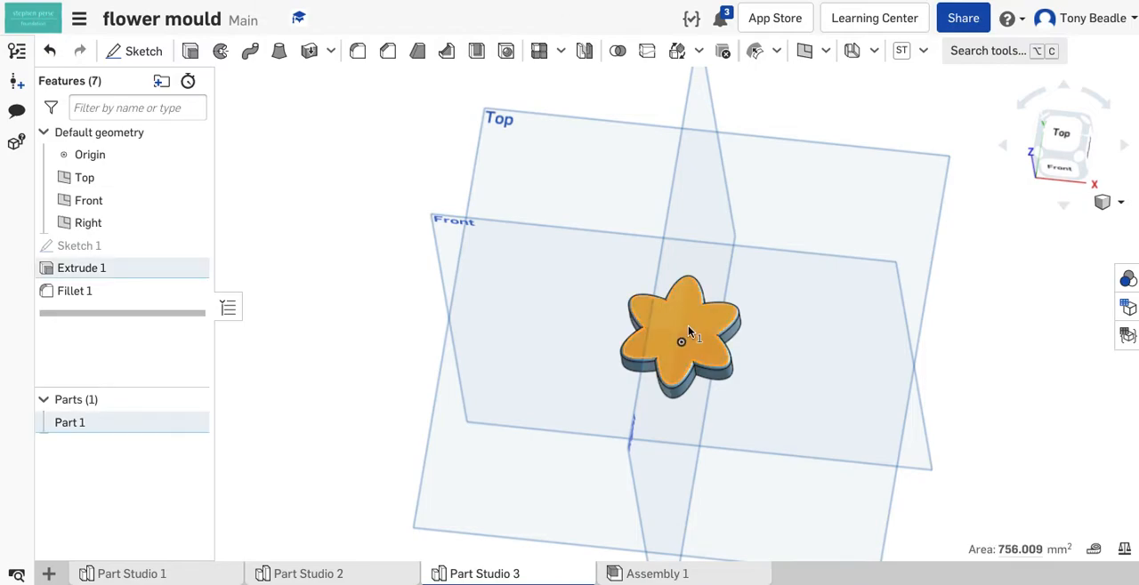
left_click(143, 52)
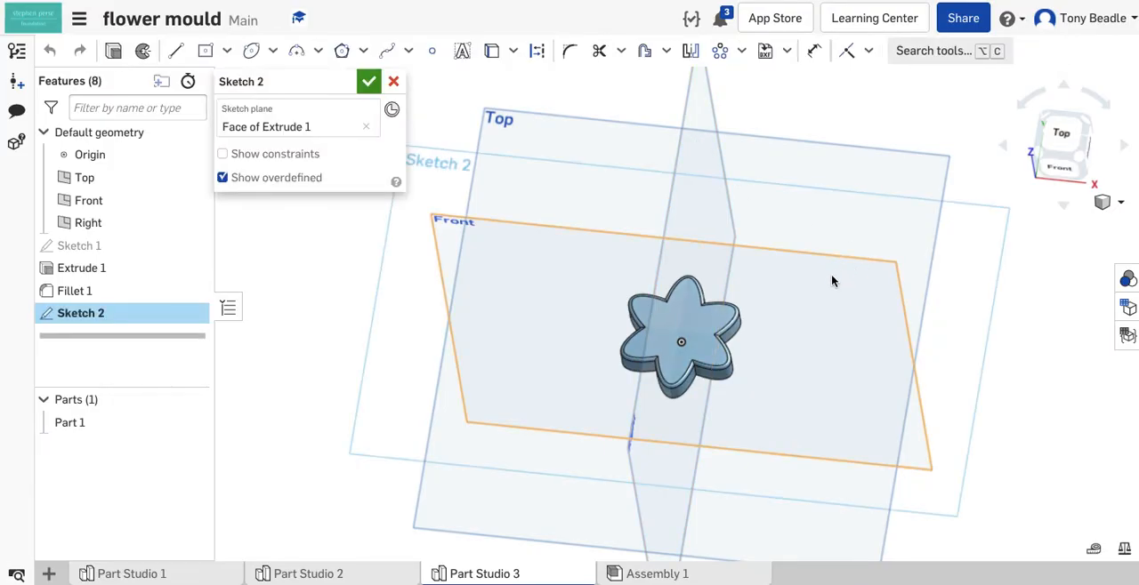
right_click_drag(1065, 356, 1085, 327)
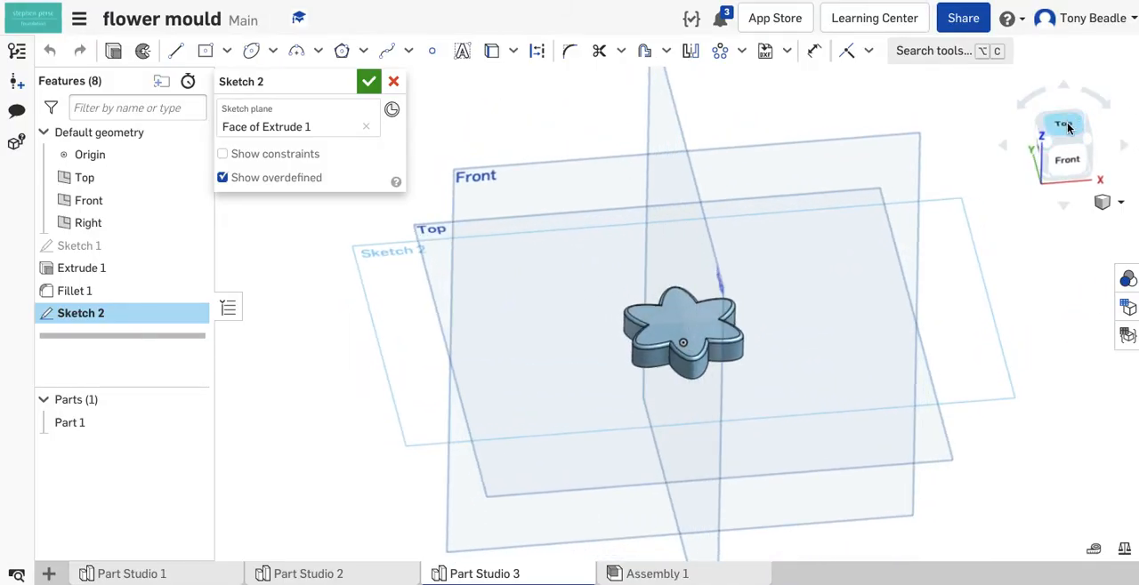
left_click(1068, 128)
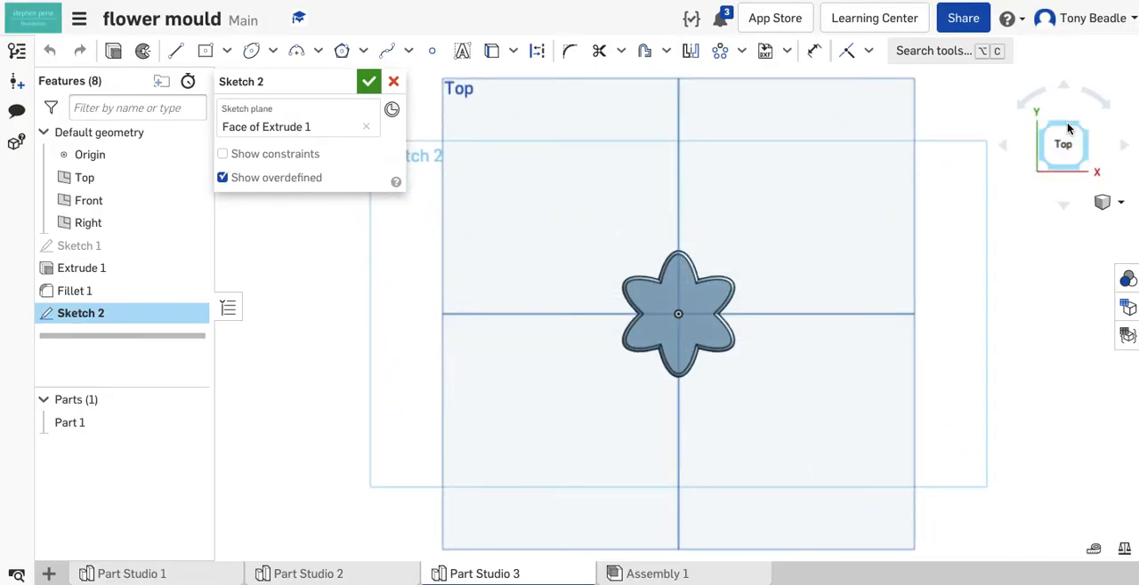
left_click(273, 53)
left_click(275, 80)
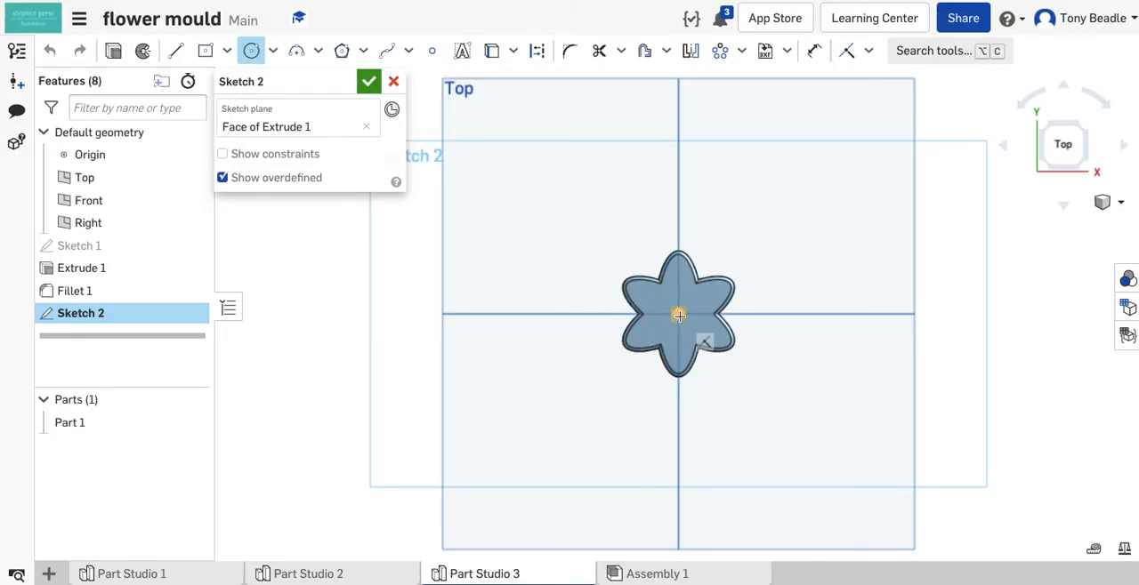
left_click(681, 320)
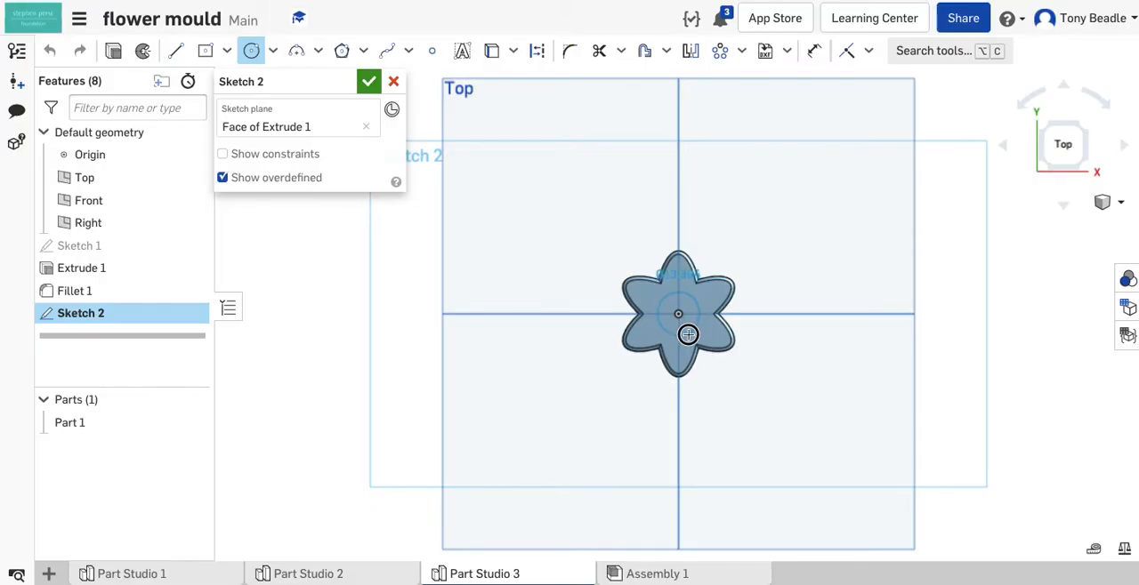
left_click(688, 335)
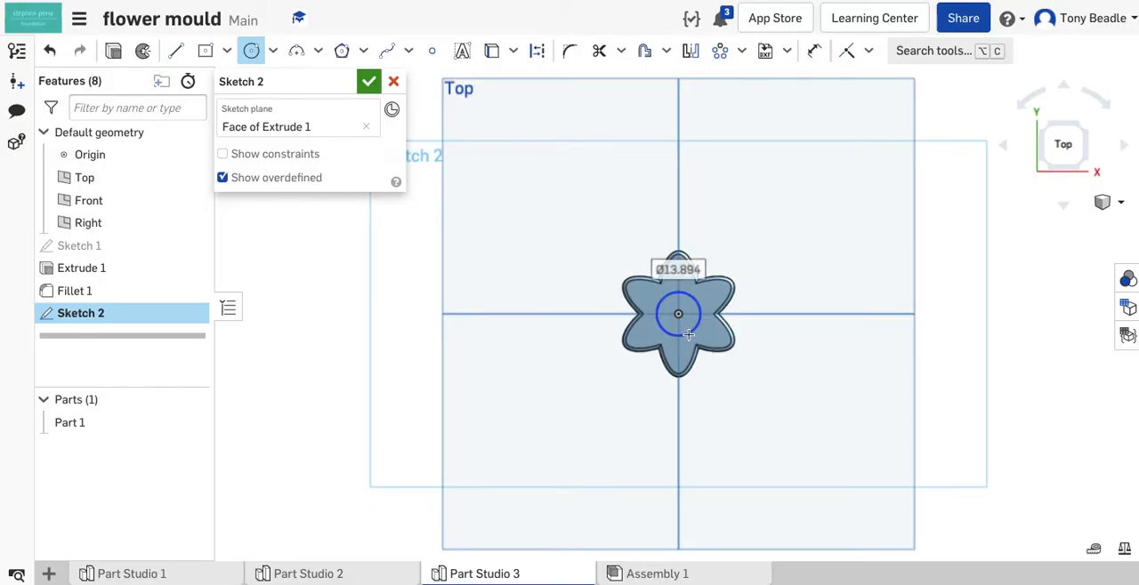
type("15")
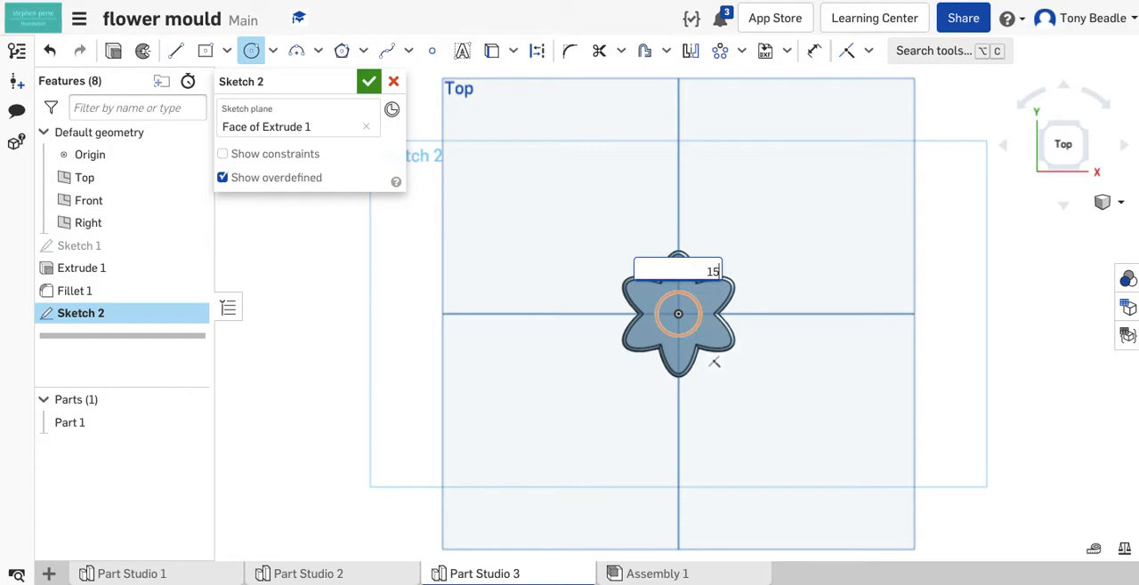
key("Return")
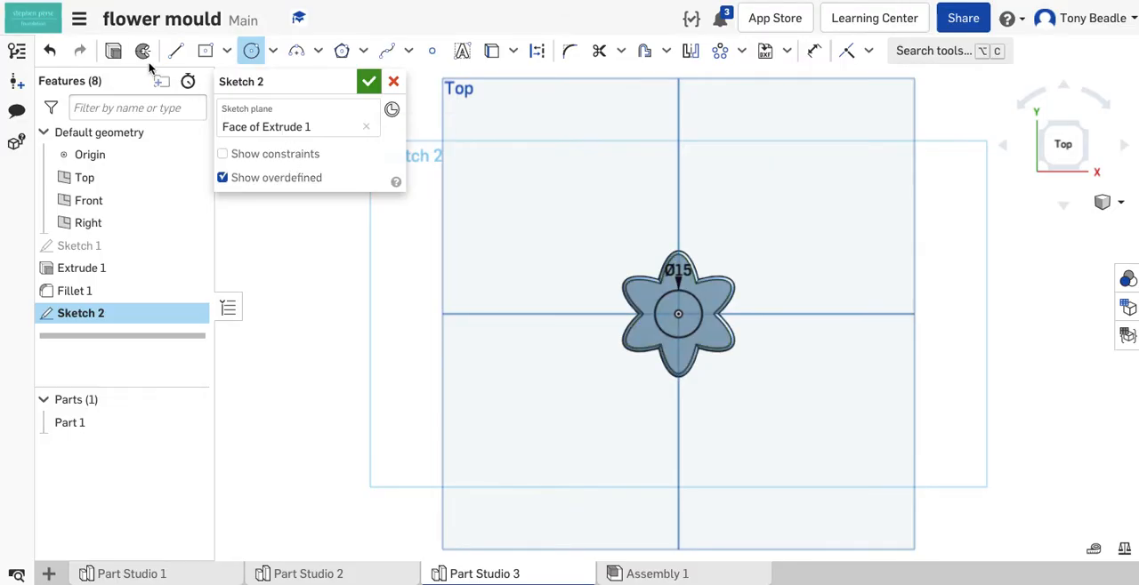
- Cut the circle 1 mm deep into the flower's top face with a Remove extrude
left_click(113, 51)
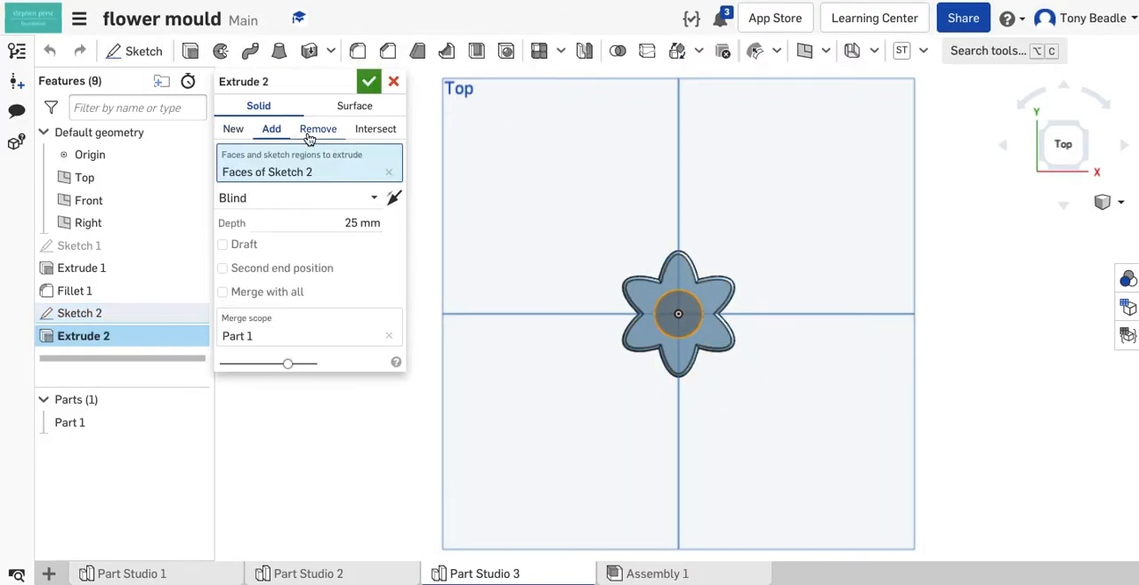
left_click(317, 131)
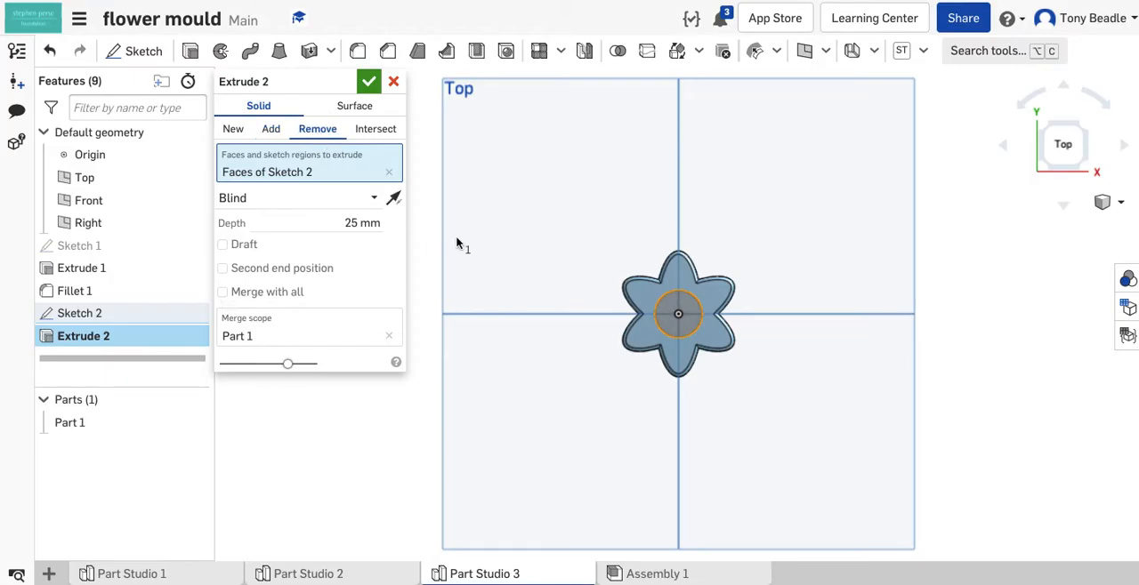
left_click(356, 223)
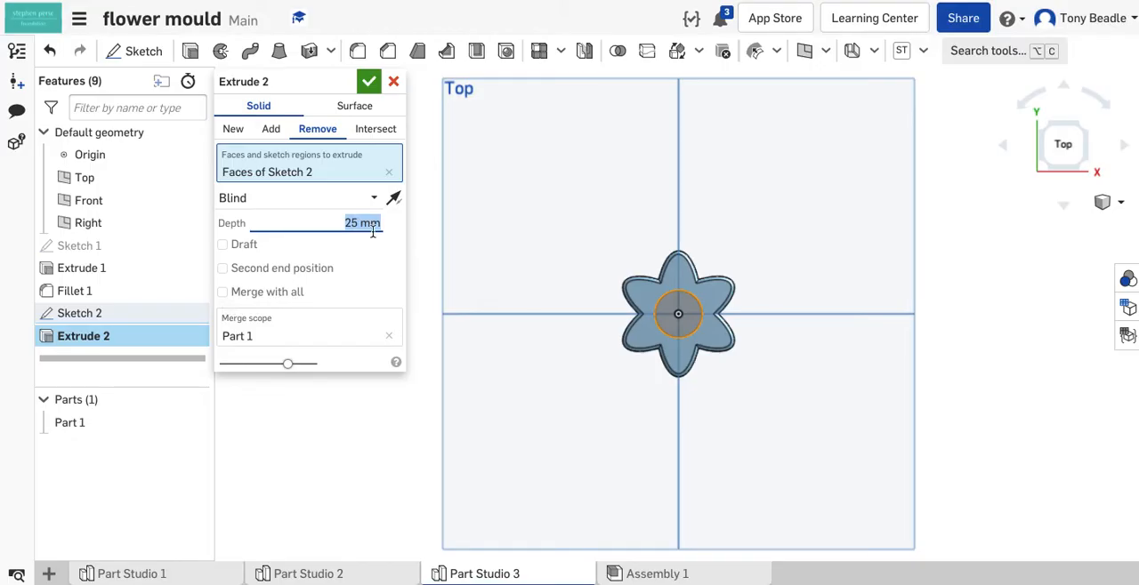
type("1")
key("Return")
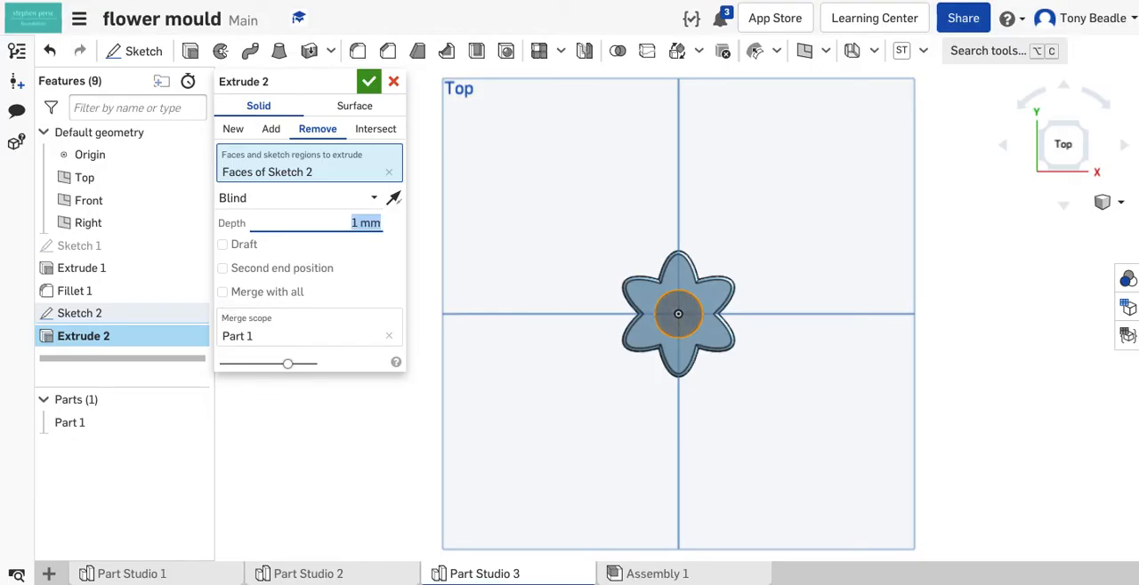
right_click_drag(519, 364, 523, 324)
left_click(368, 81)
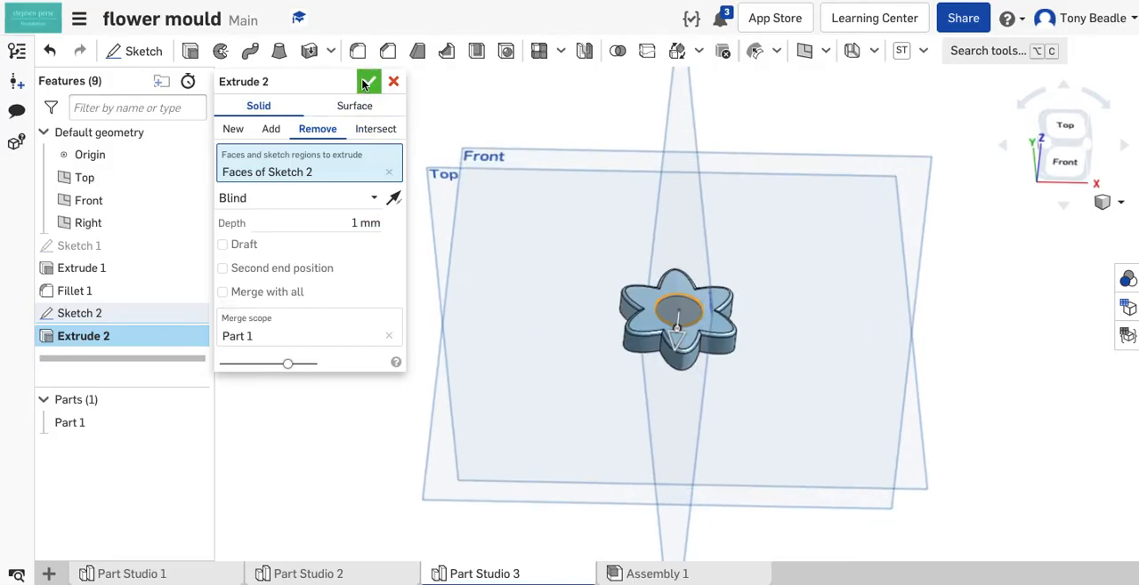
- Rename the flower part as Flower
right_click_drag(876, 360, 822, 364)
scroll(808, 347, "up", 2)
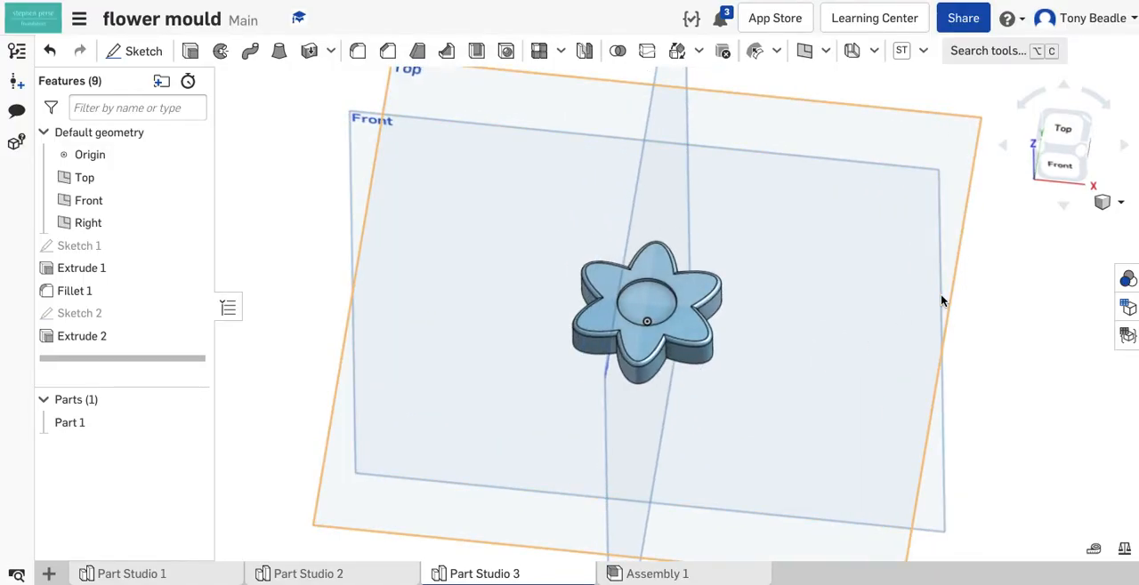
right_click(72, 429)
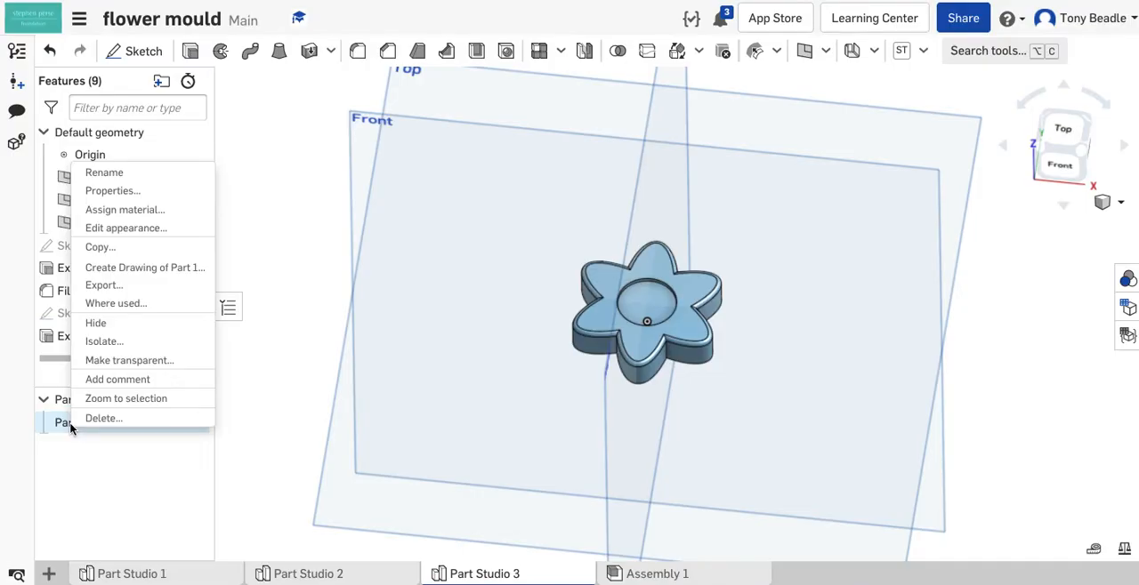
left_click(100, 174)
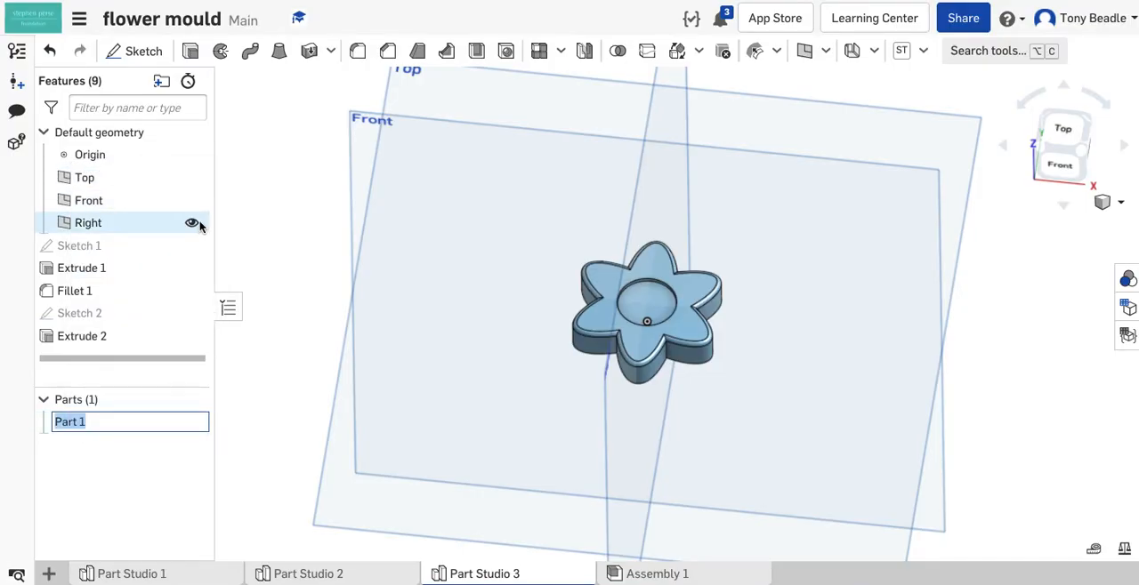
type("Flower")
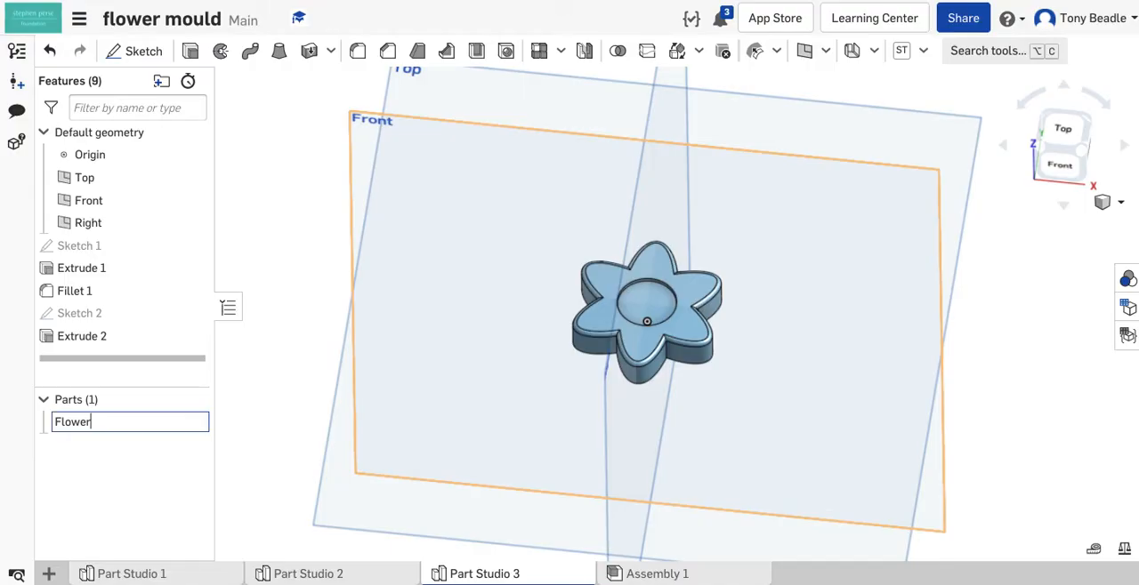
key("Return")
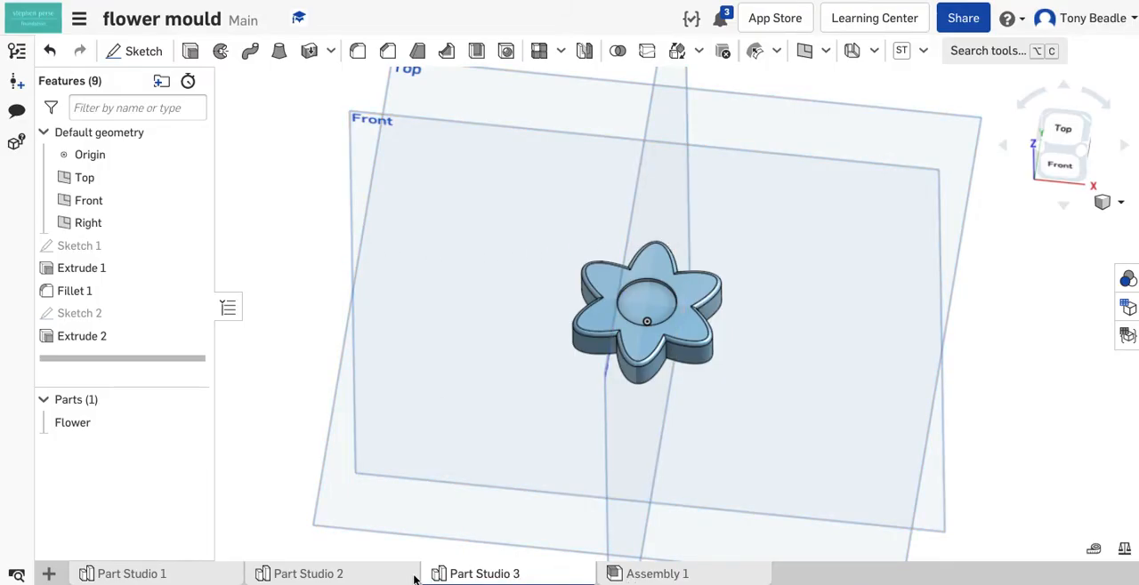
- Look at the finished mould half in Part Studio 2 and return to the flower in Part Studio 3
left_click(365, 574)
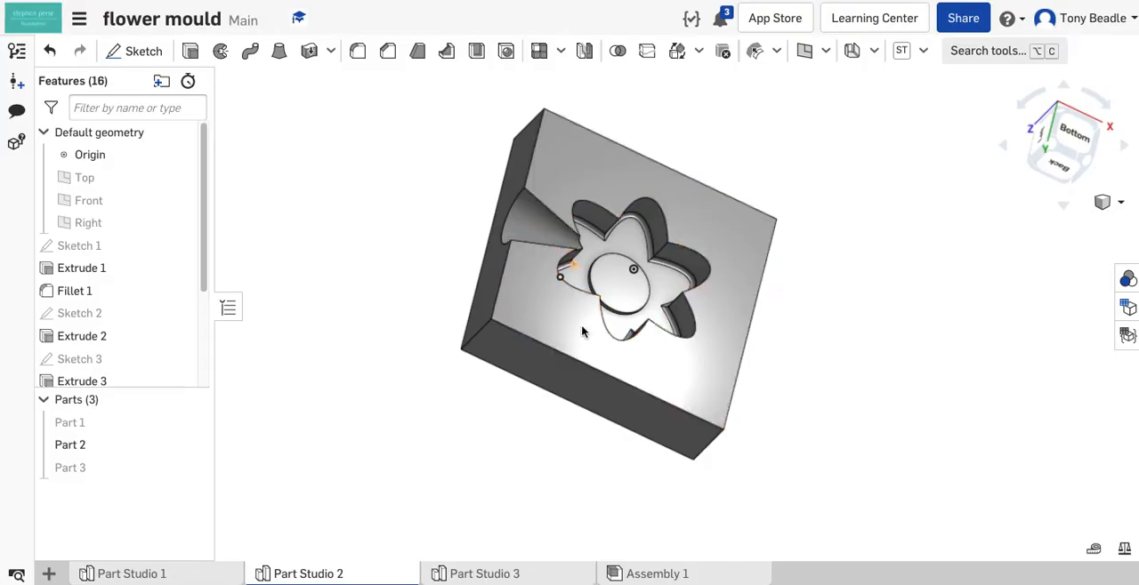
left_click(540, 576)
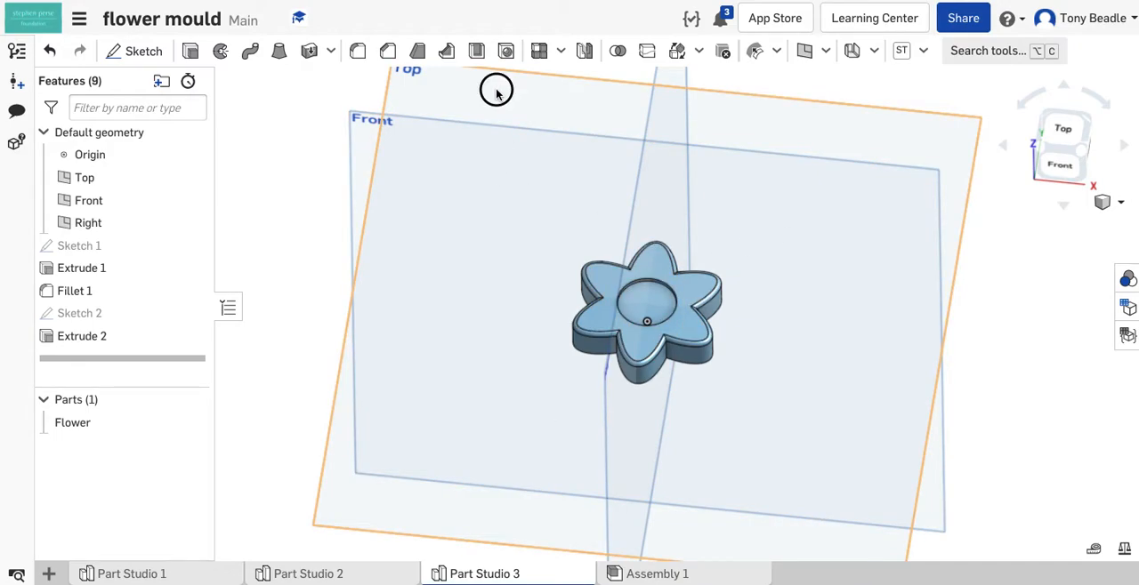
- Start a sketch on the Top plane and draw a centre point rectangle of about 59 by 60 mm centred on the origin
left_click(1054, 117)
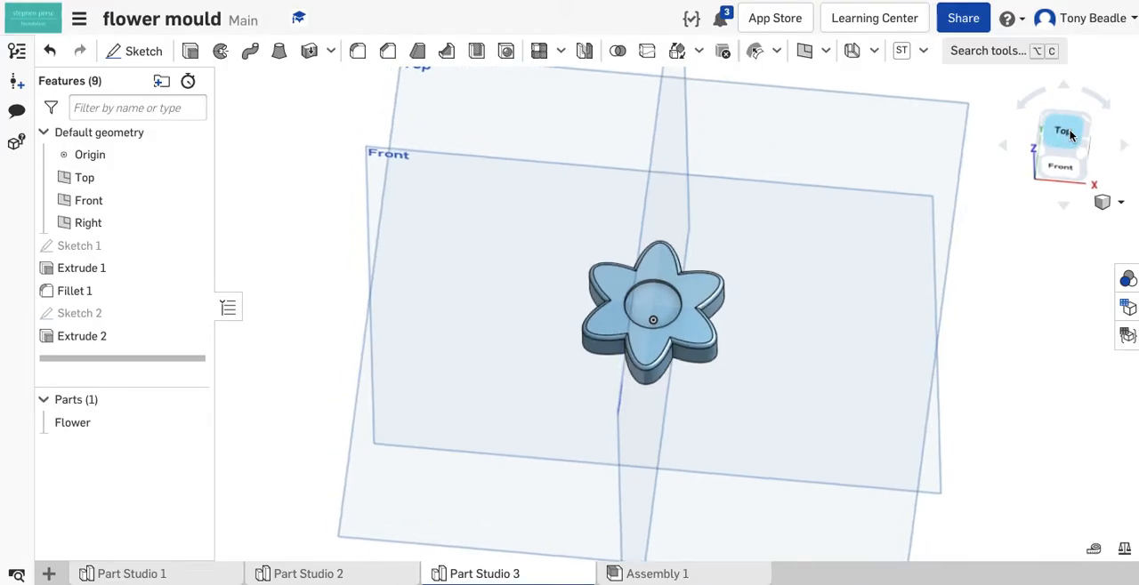
left_click(152, 54)
left_click(555, 215)
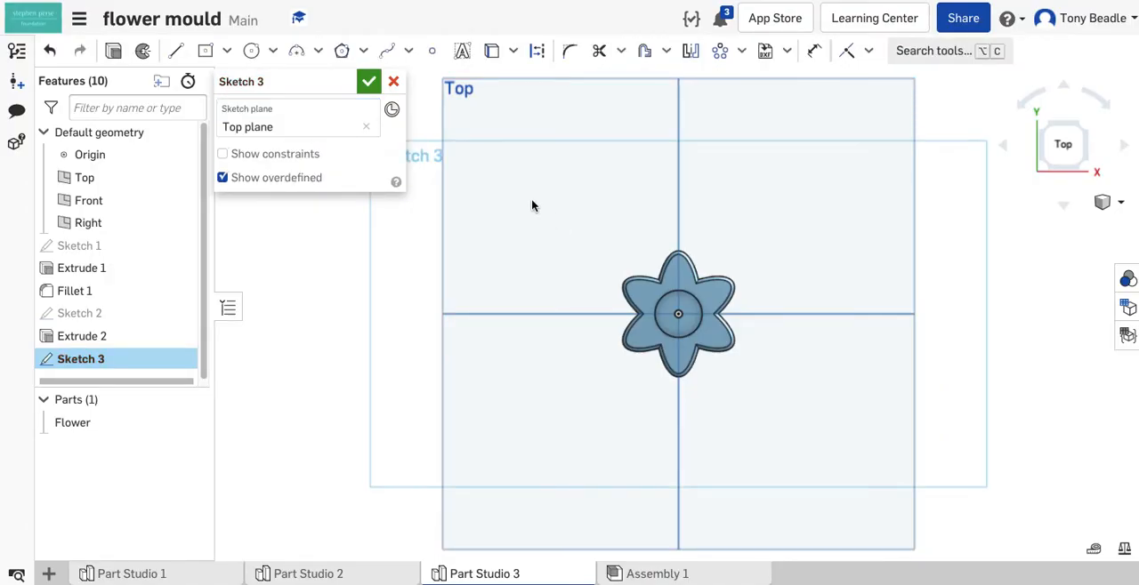
left_click(227, 52)
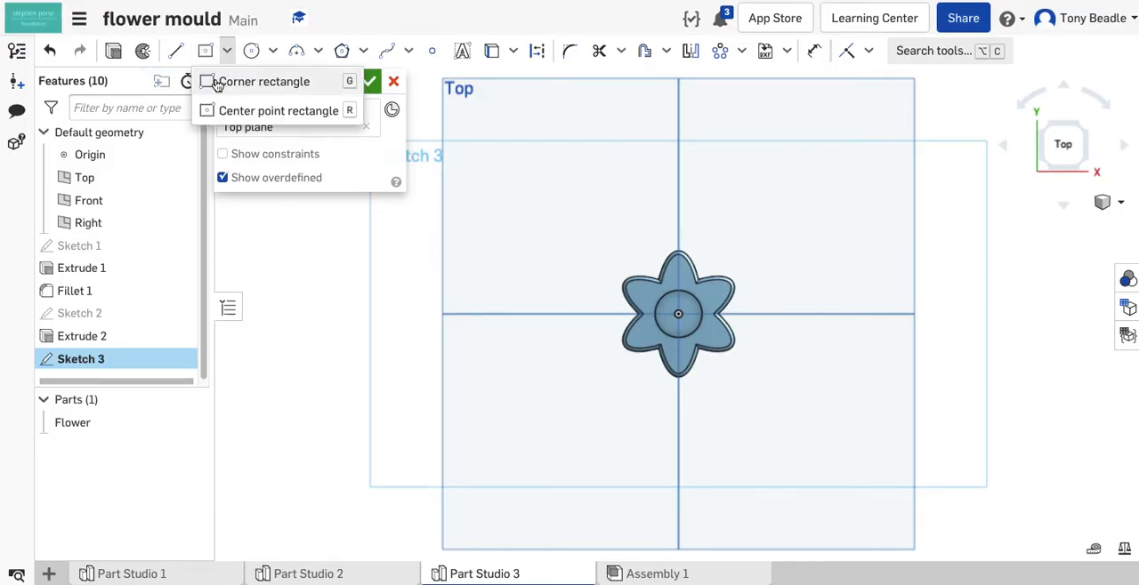
left_click(248, 115)
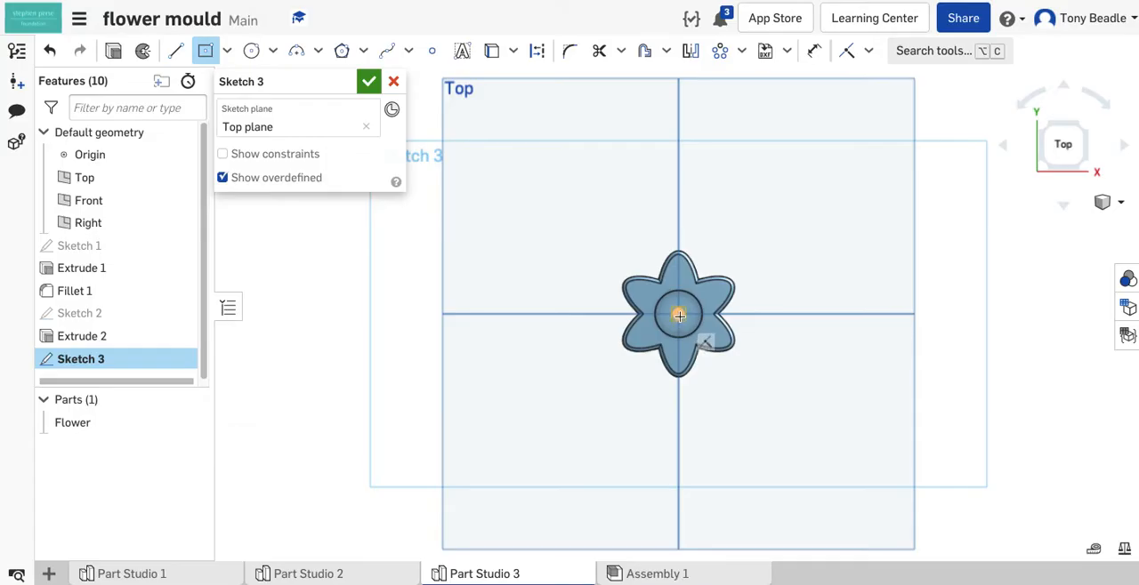
left_click(679, 314)
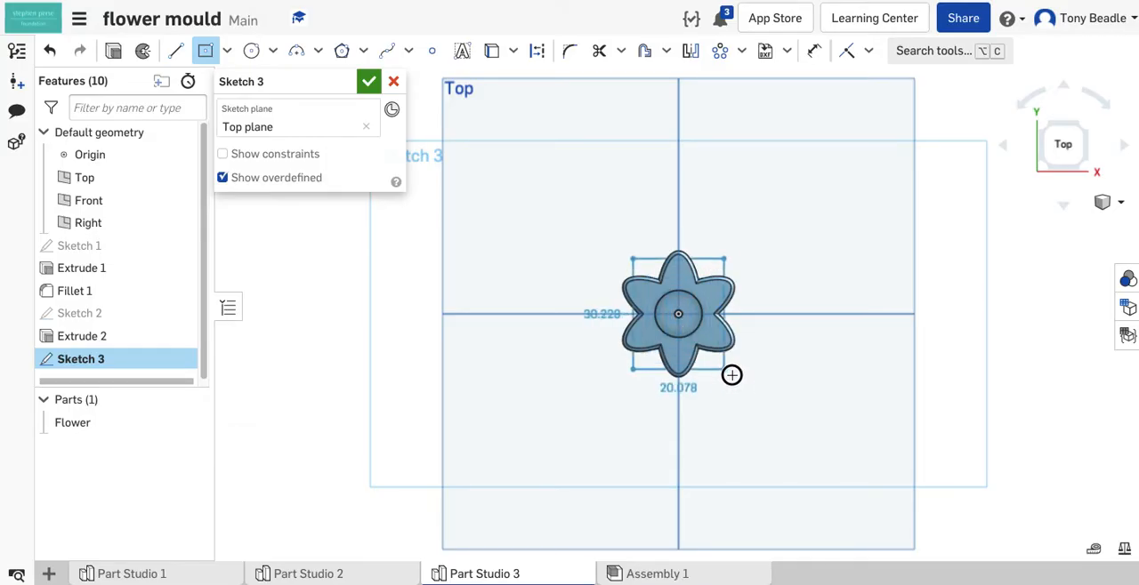
left_click(772, 407)
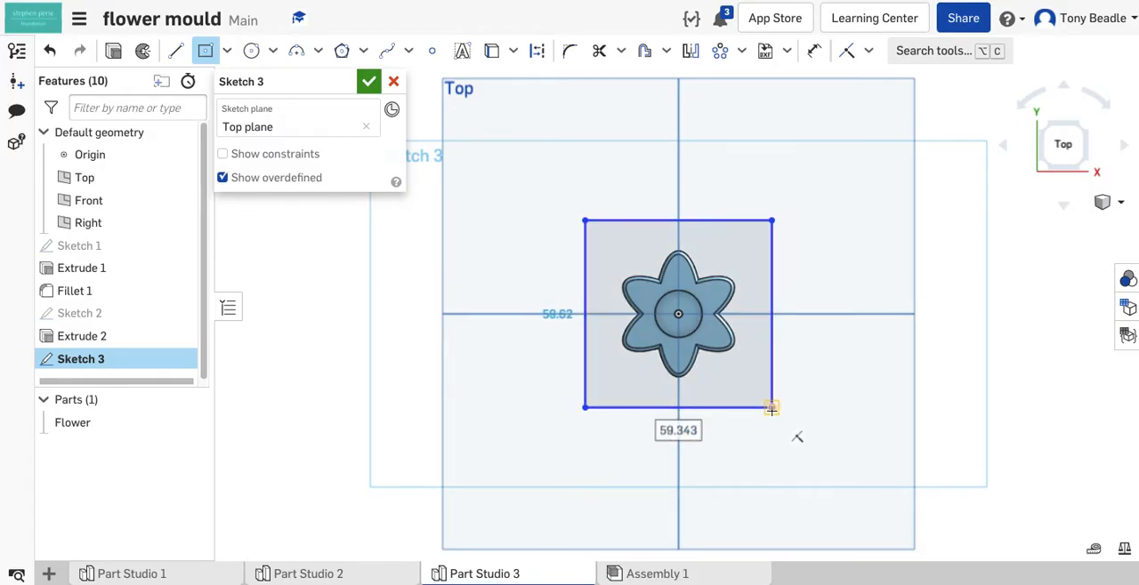
- Set both the width and the height of the rectangle around the flower to 60 mm
type("60")
key("Return")
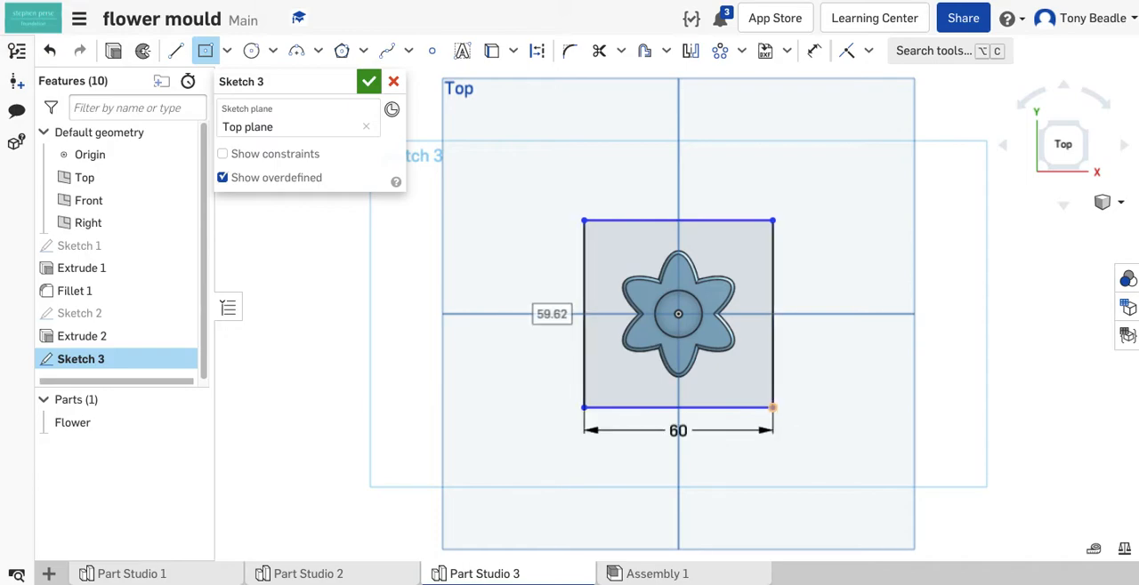
type("60")
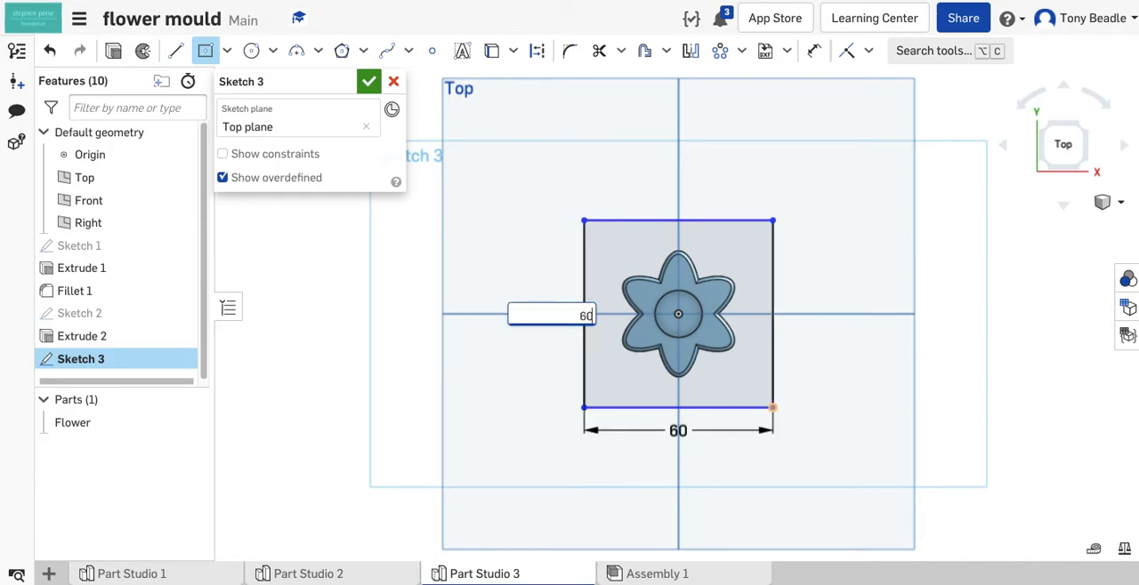
key("Return")
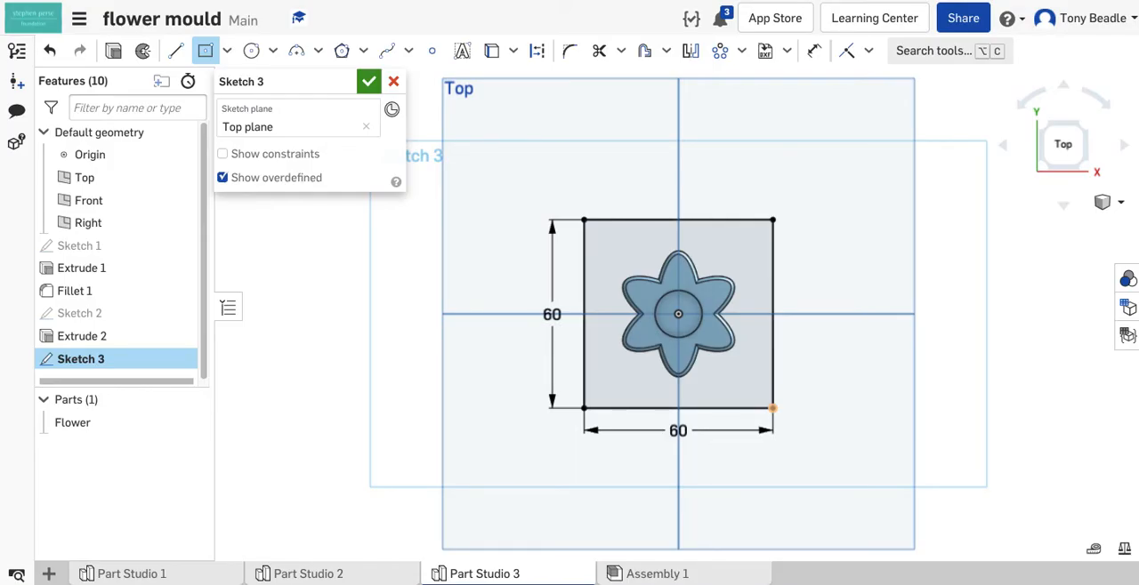
- Extrude the square 15 mm as a New solid, separate from the flower
left_click(115, 51)
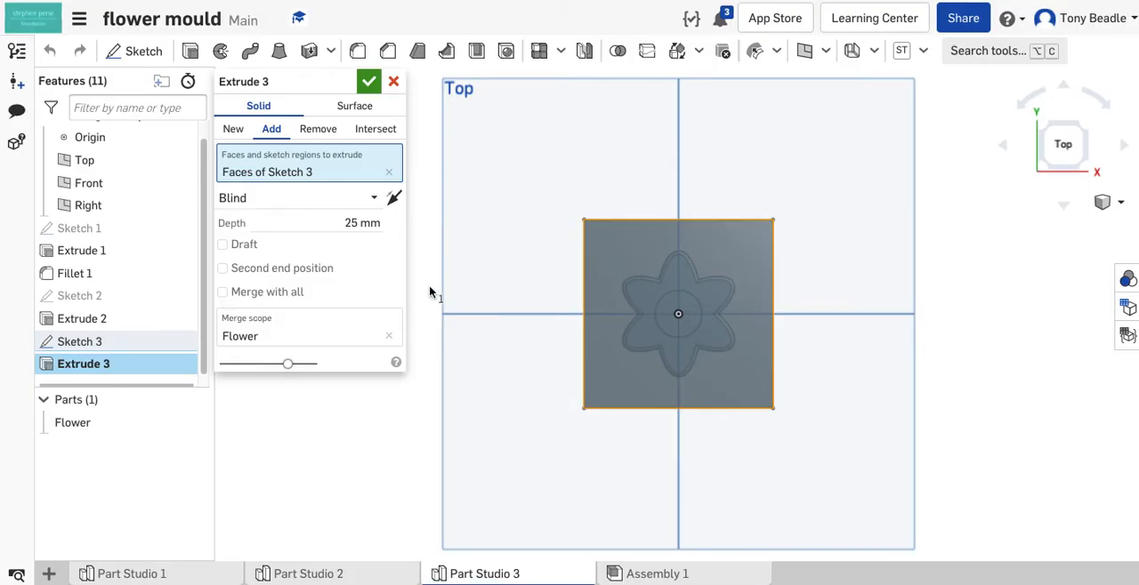
left_click(233, 130)
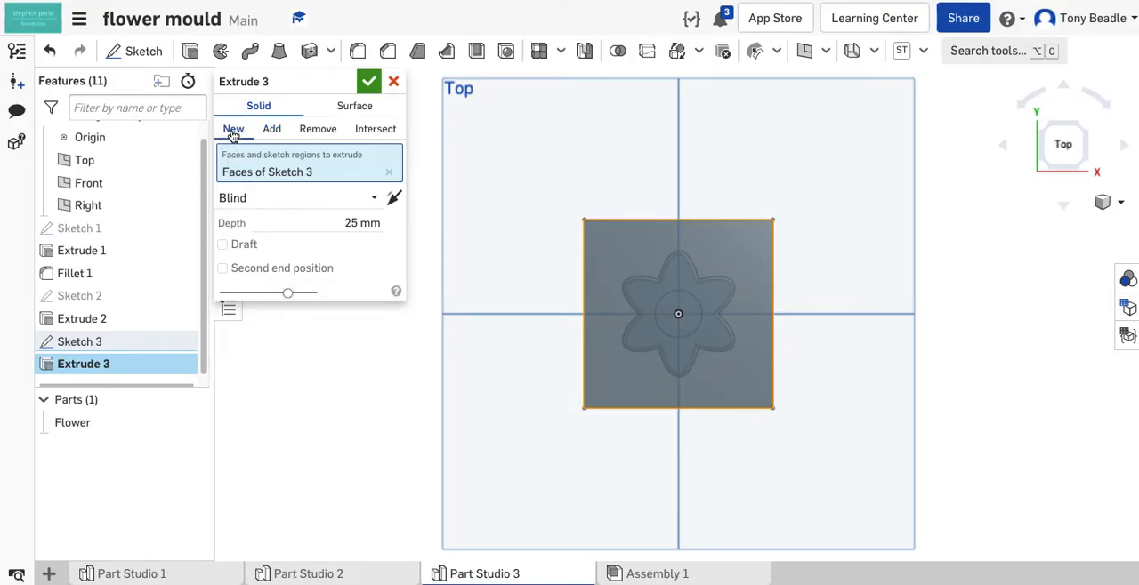
left_click(367, 223)
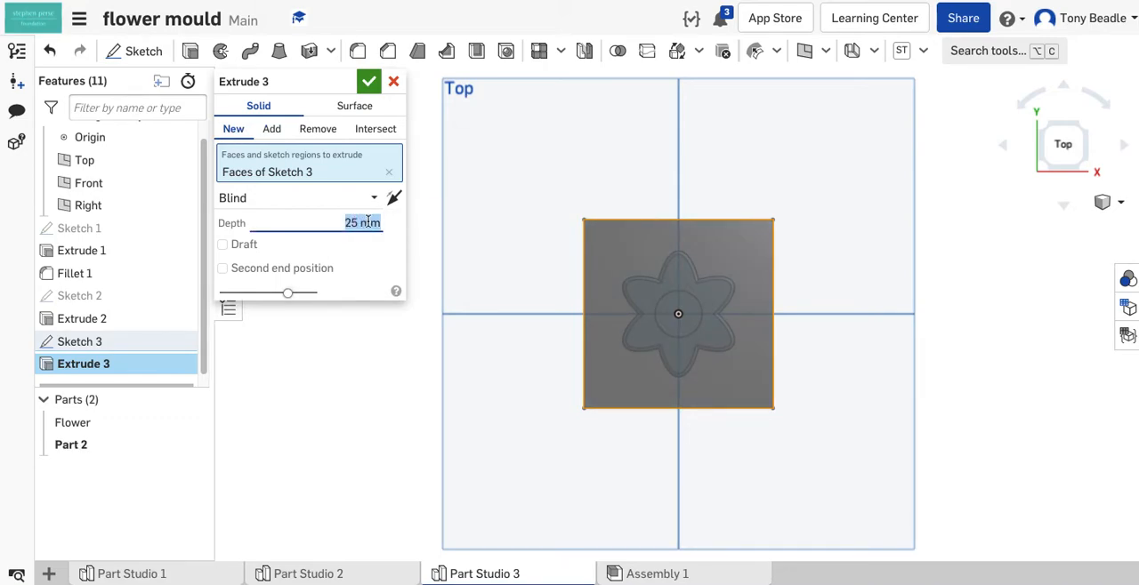
type("15")
key("Return")
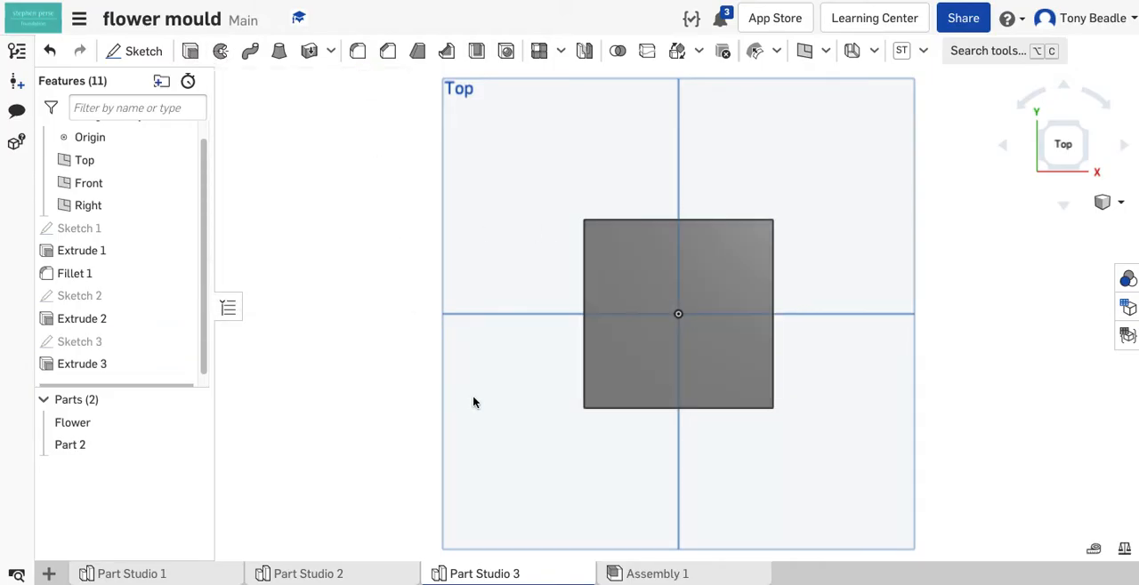
- Rename the extruded square part as Block
right_click_drag(428, 405, 334, 291)
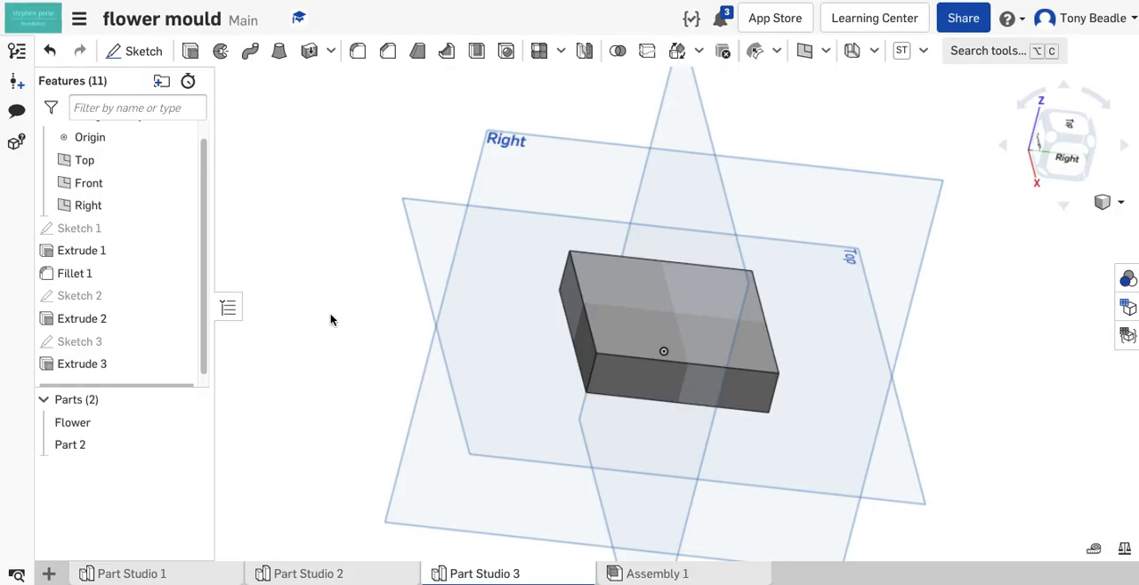
right_click(73, 450)
left_click(112, 156)
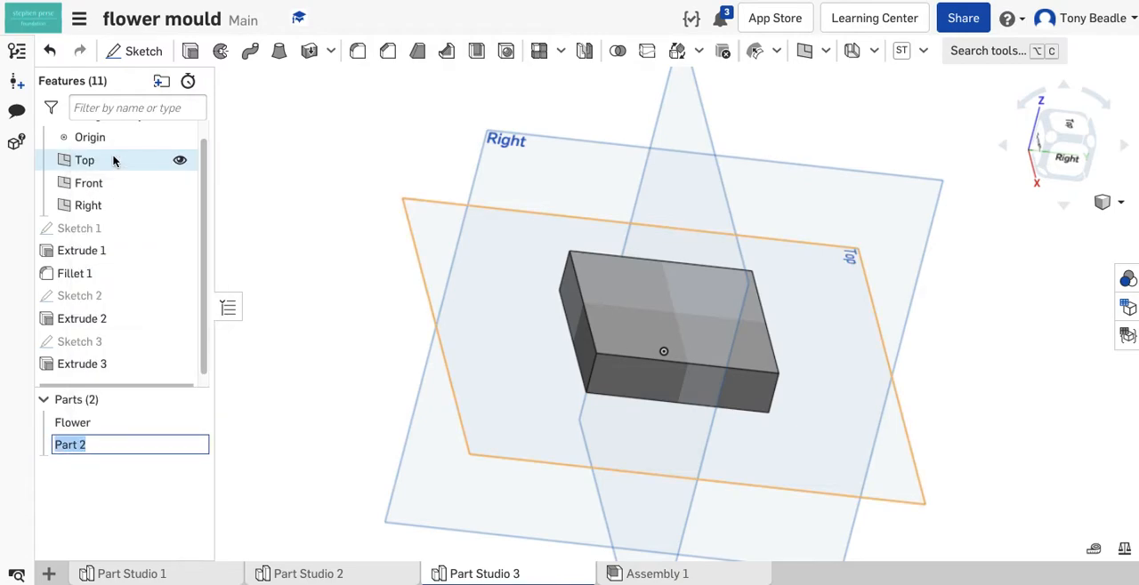
type("Block")
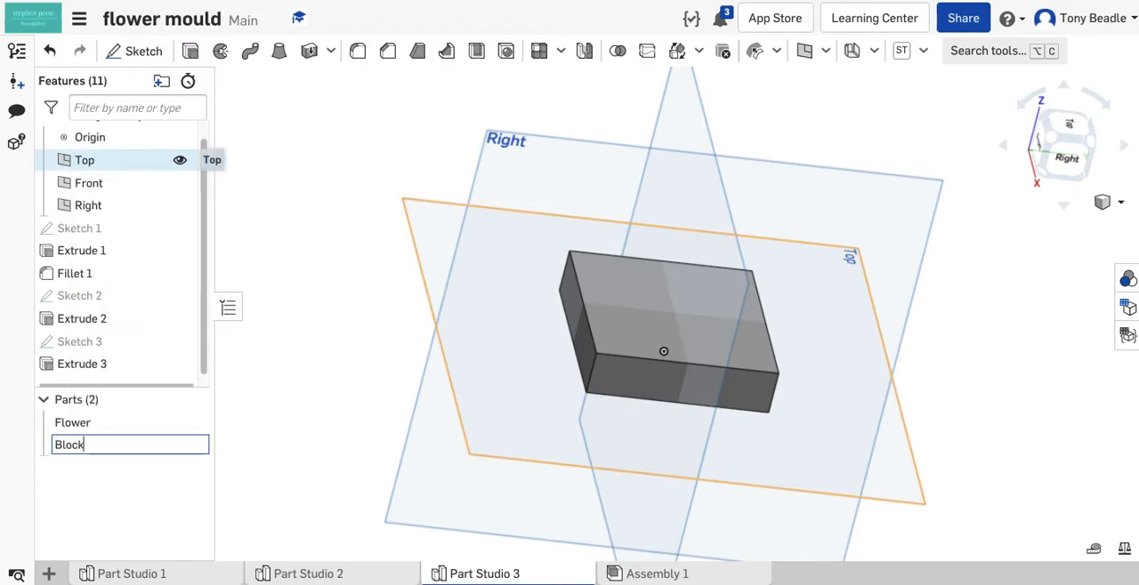
key("Return")
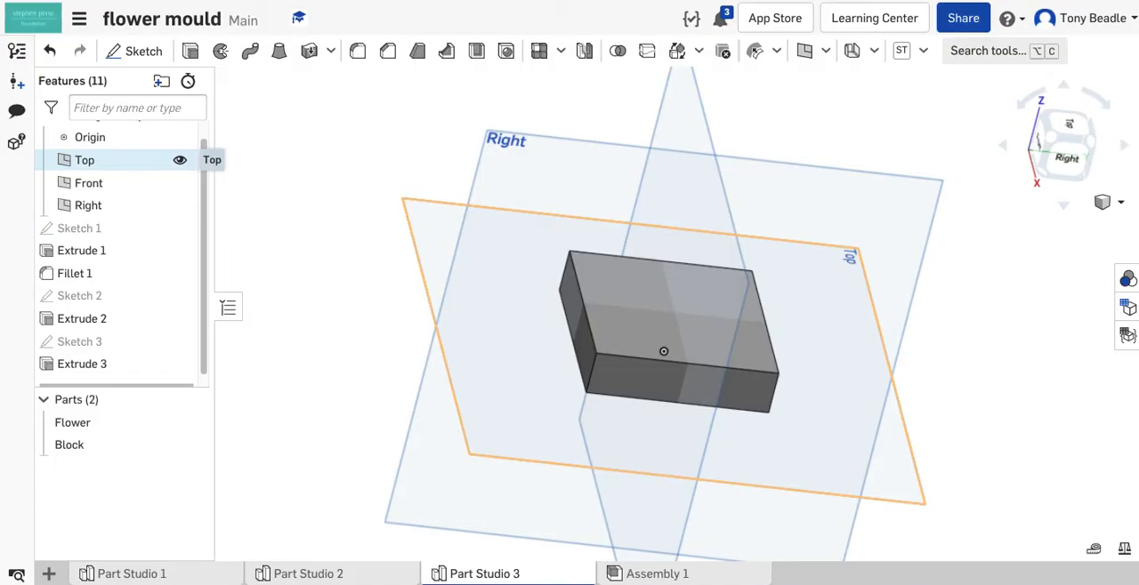
- Subtract the Flower from the Block with a Boolean, using Flower as the tool, Block as the target and Keep tools enabled
right_click_drag(836, 294, 694, 293)
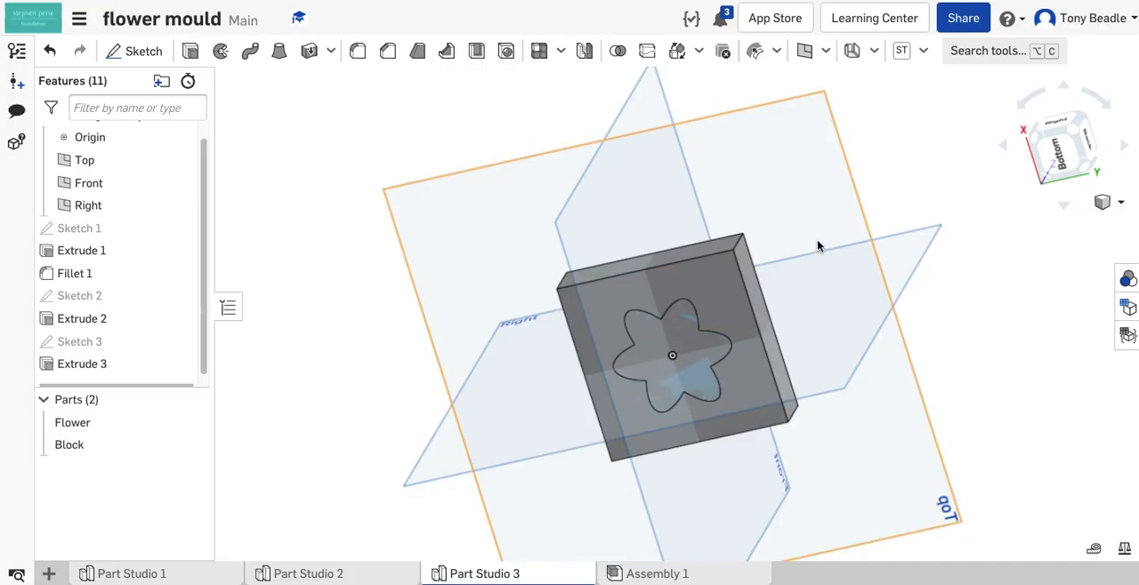
left_click(617, 51)
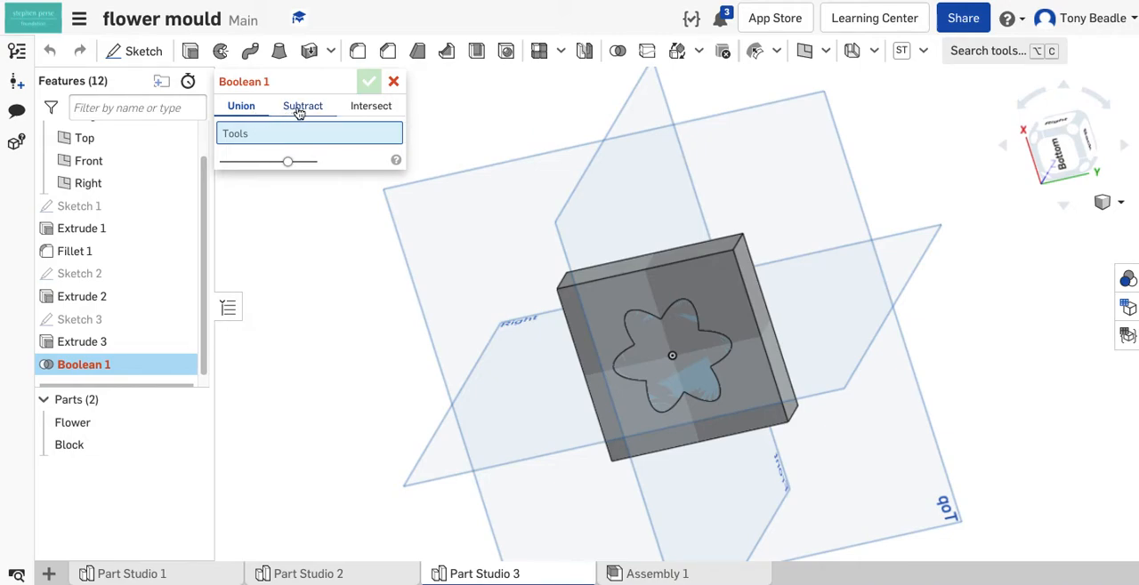
left_click(300, 109)
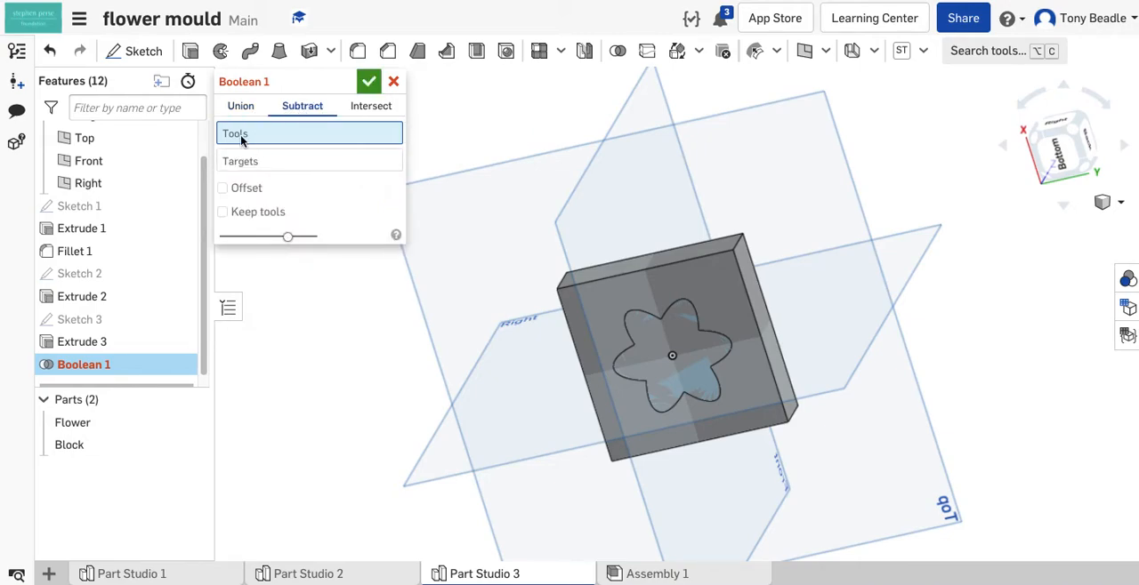
left_click(223, 215)
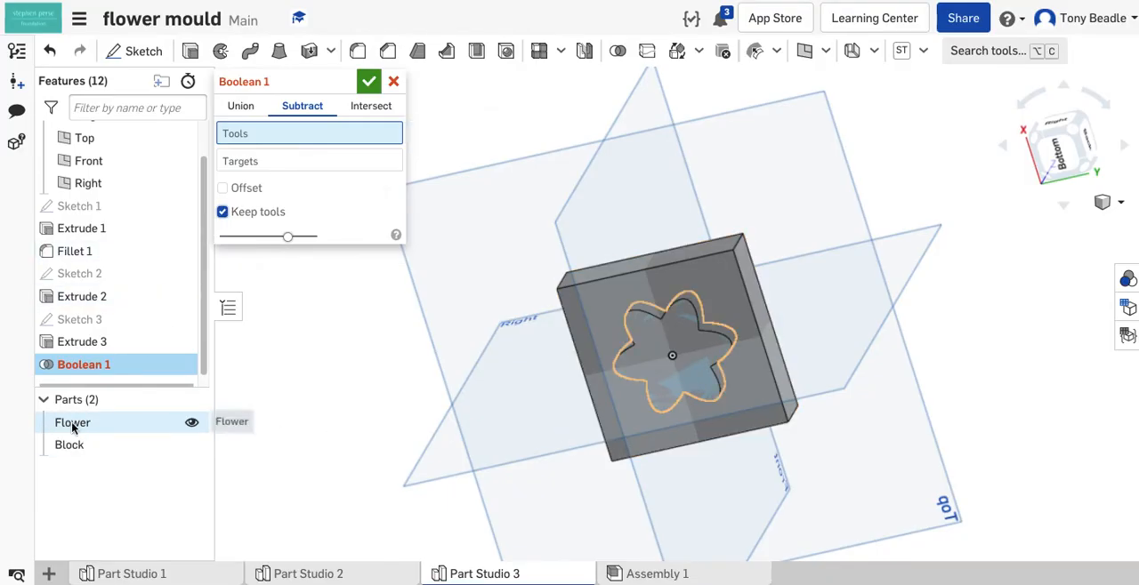
left_click(656, 356)
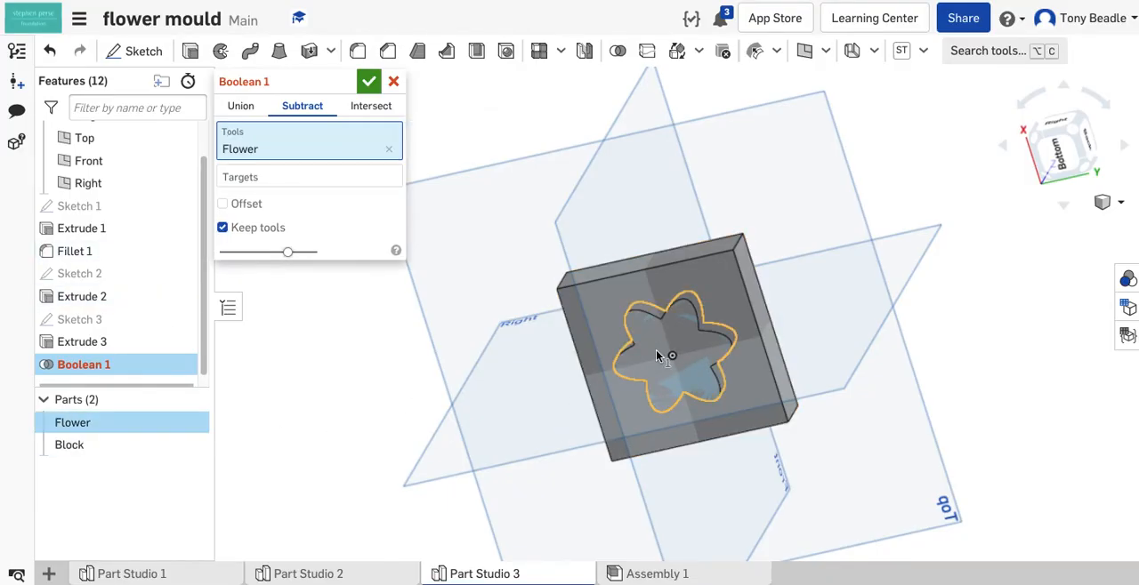
left_click(264, 179)
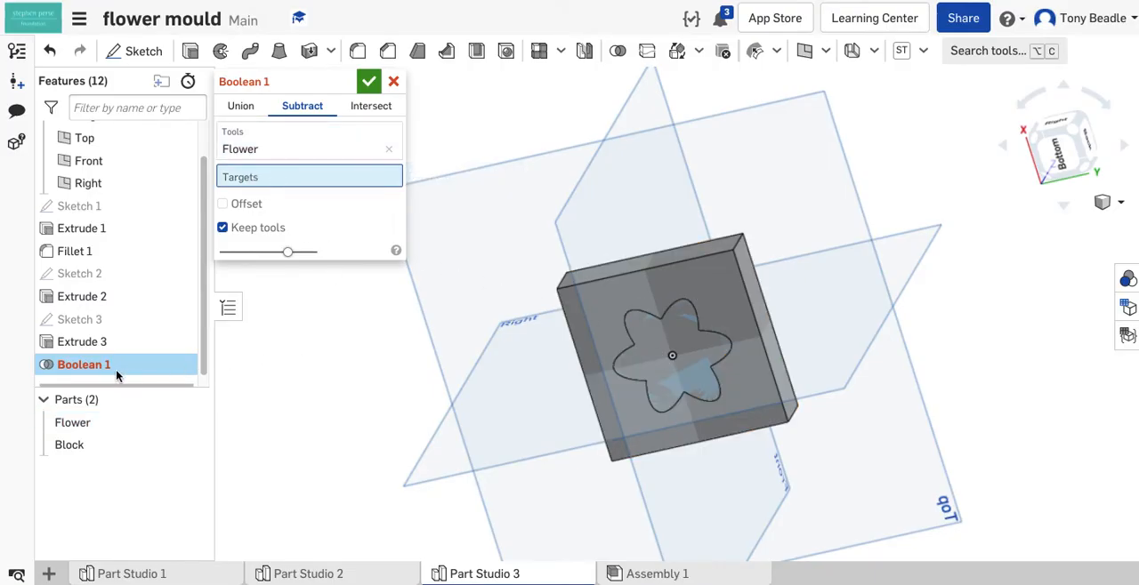
left_click(598, 308)
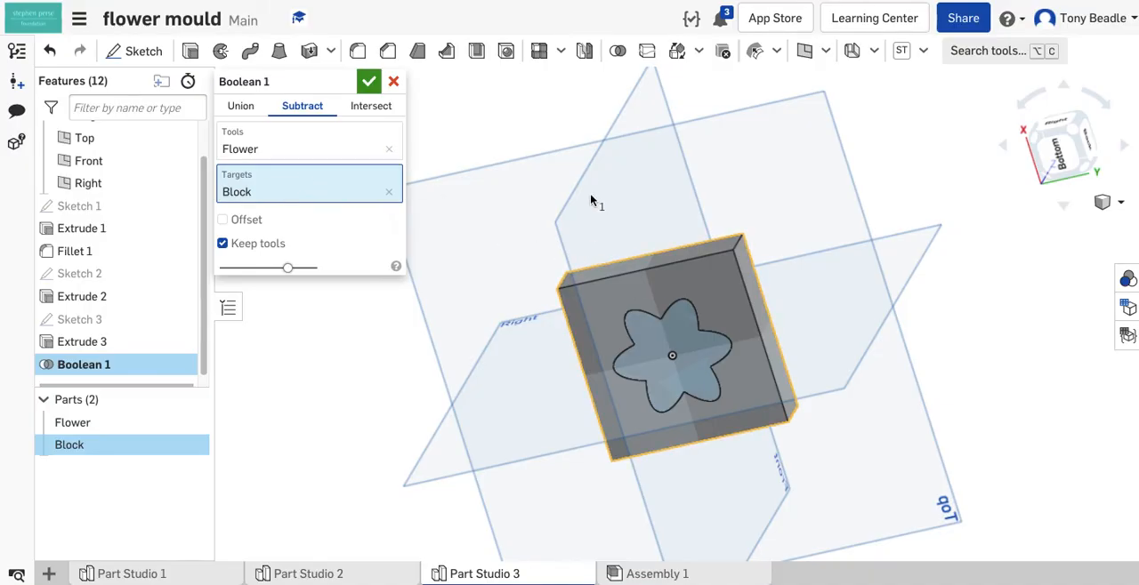
left_click(369, 84)
- Hide the Flower part to expose the cavity in the Block
right_click_drag(407, 208, 343, 178)
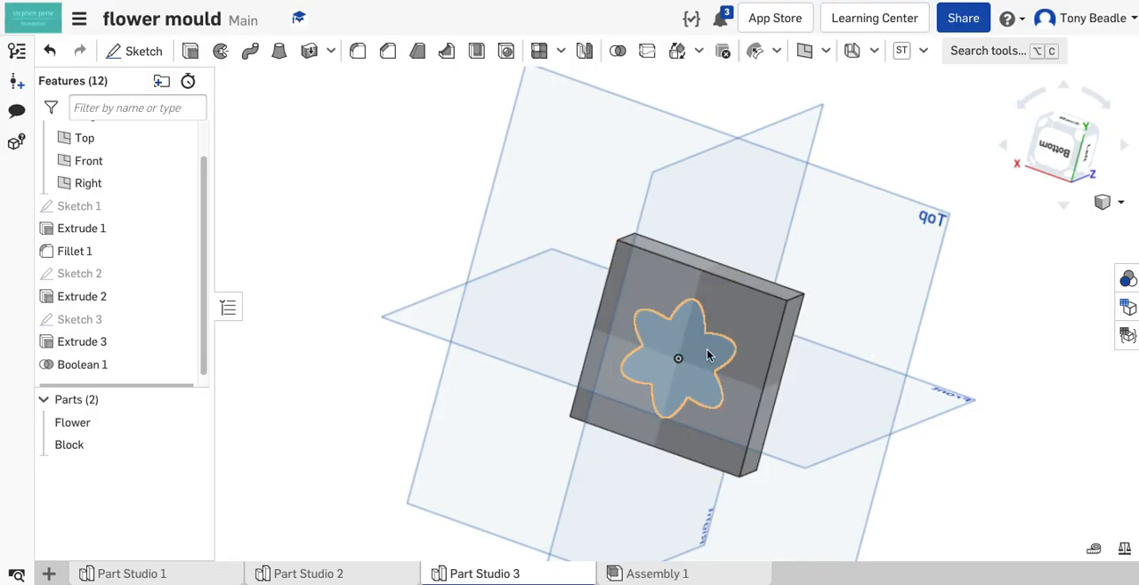
right_click_drag(875, 384, 842, 401)
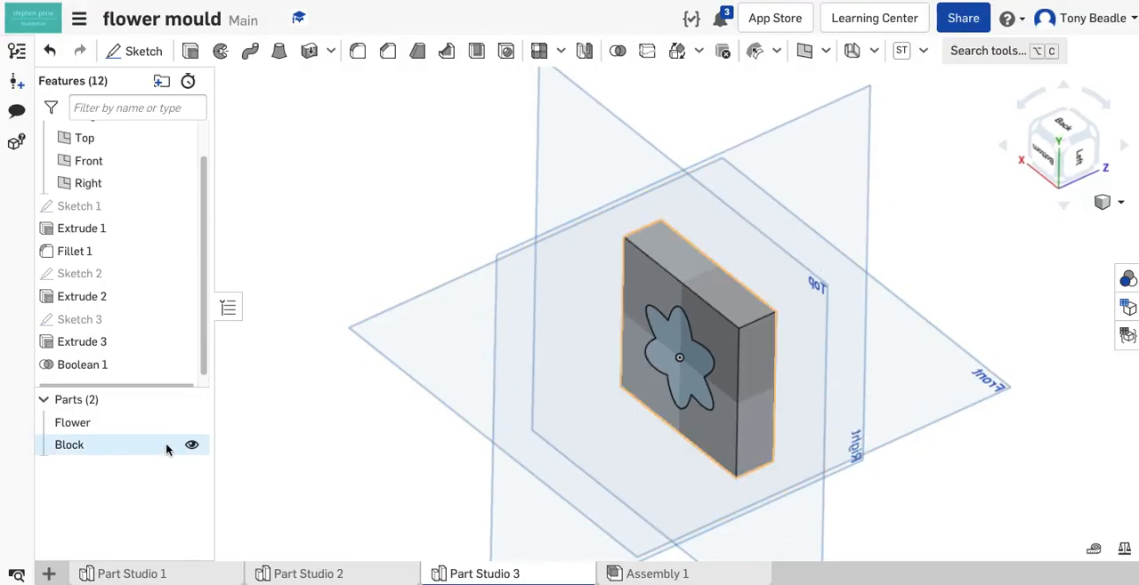
left_click(193, 425)
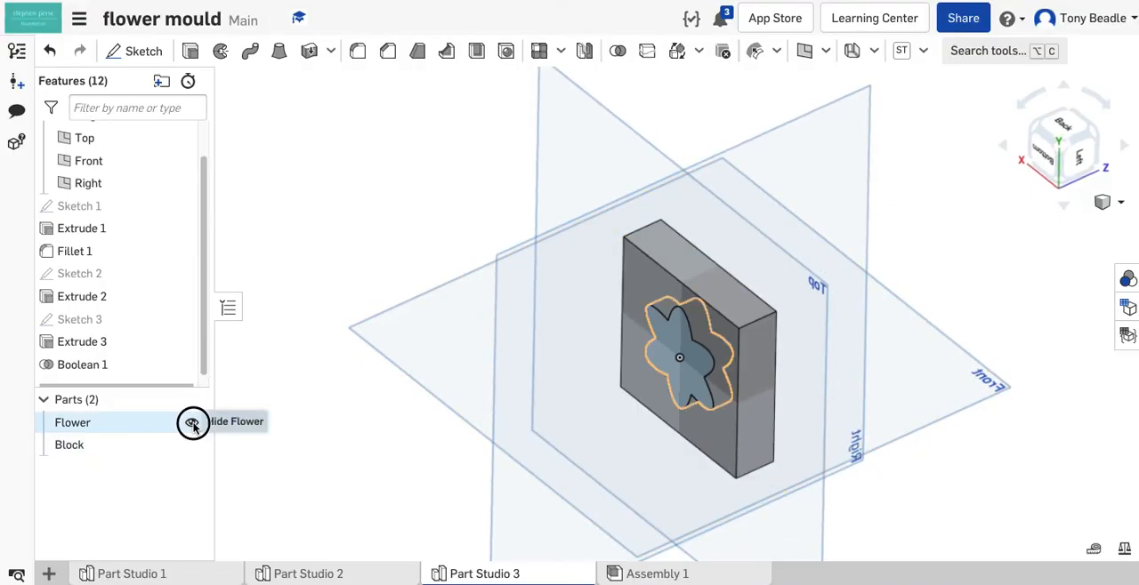
right_click_drag(258, 404, 304, 377)
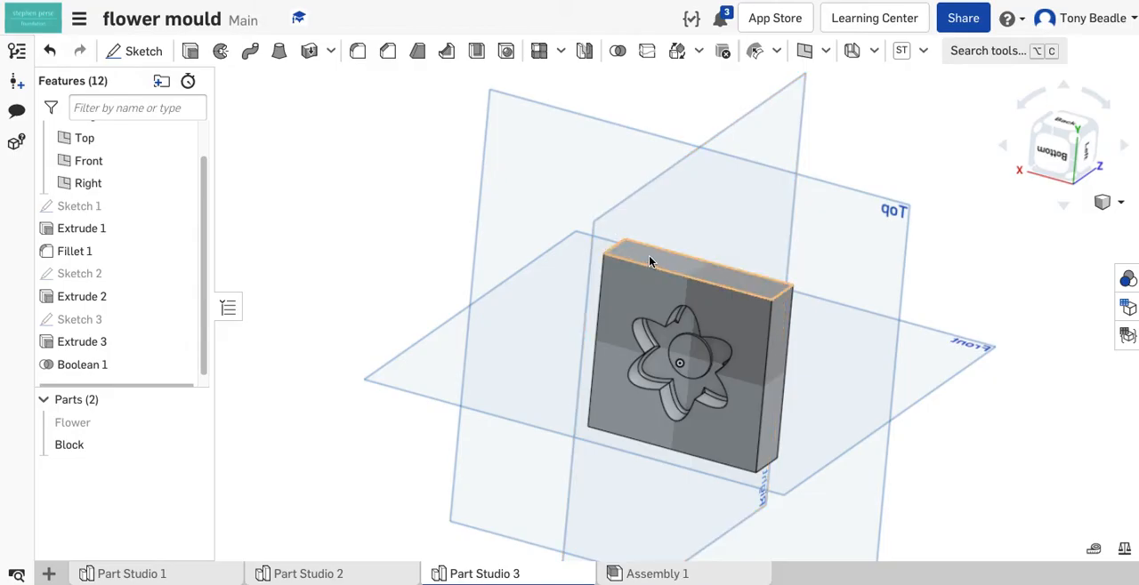
- Start a sketch on the block's back side face and draw a 15 mm diameter circle centred on the origin at the lower edge's midpoint
left_click(696, 268)
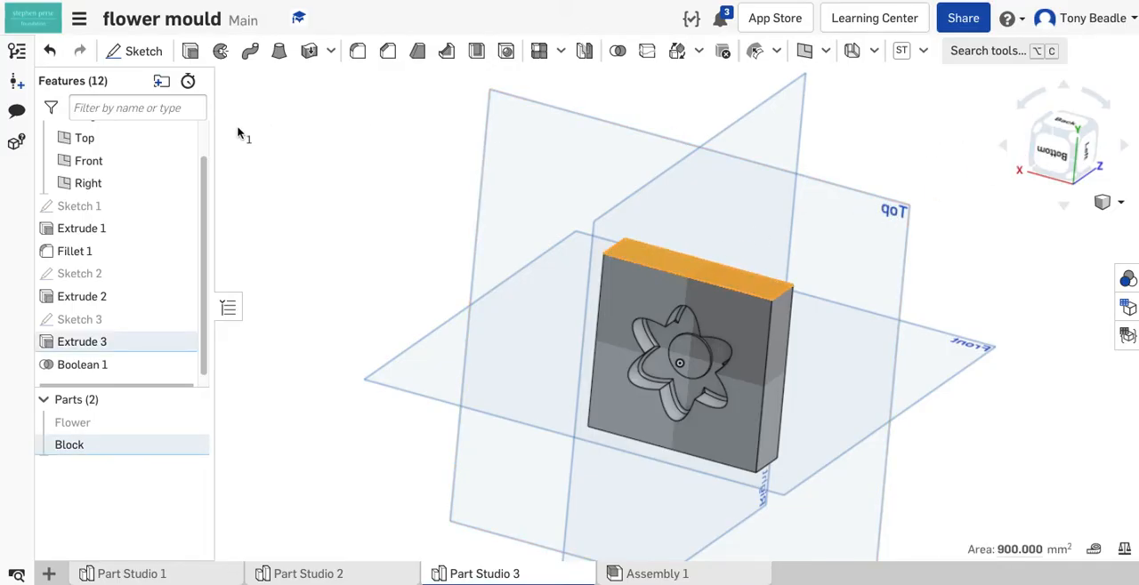
left_click(145, 53)
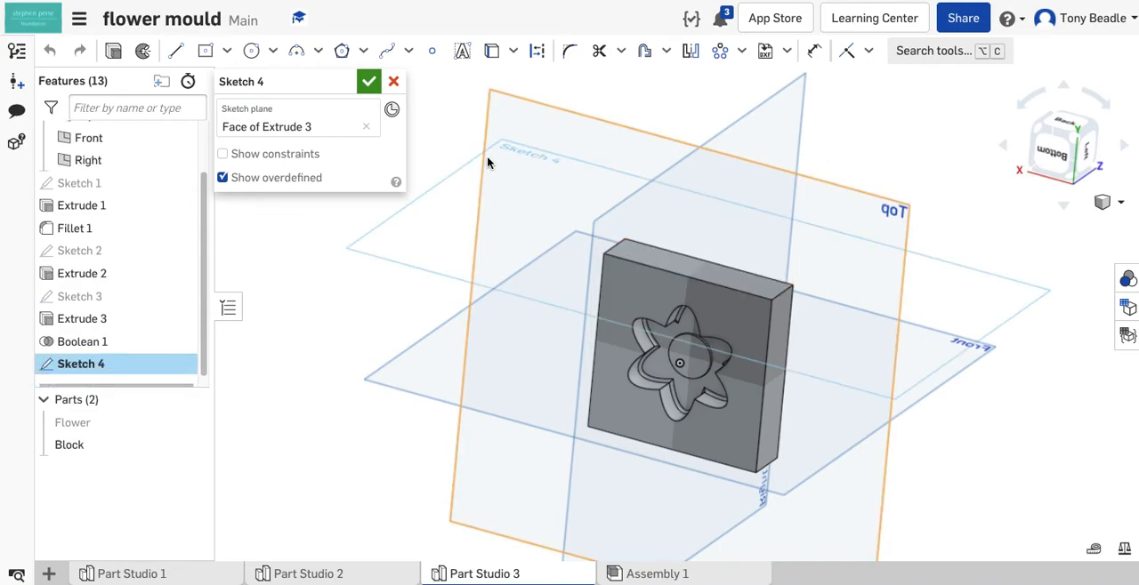
left_click(1068, 127)
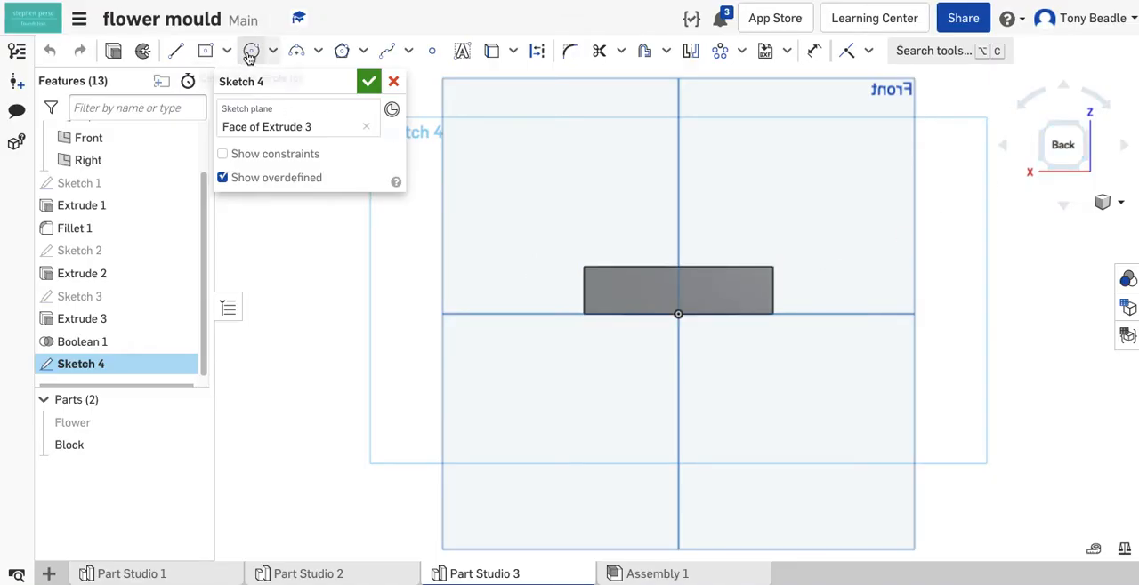
left_click(251, 51)
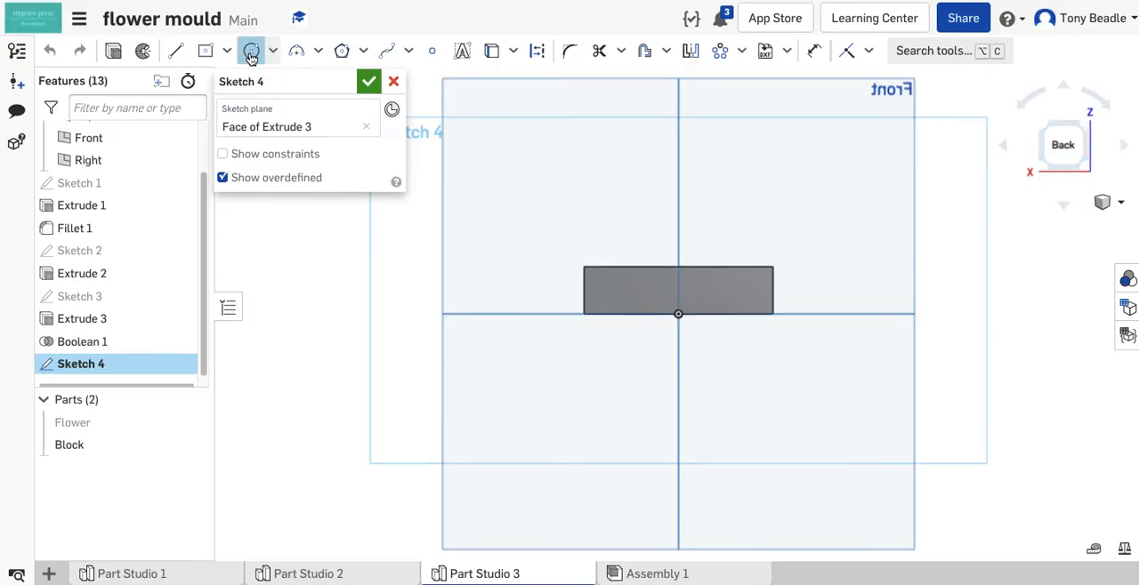
left_click(678, 314)
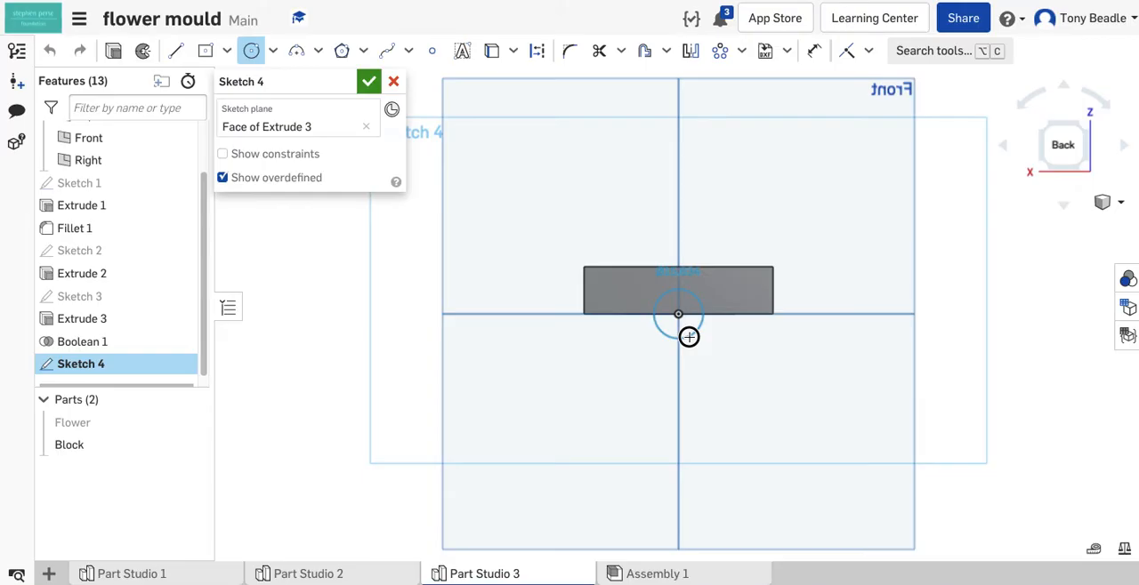
left_click(688, 337)
type("15")
key("Return")
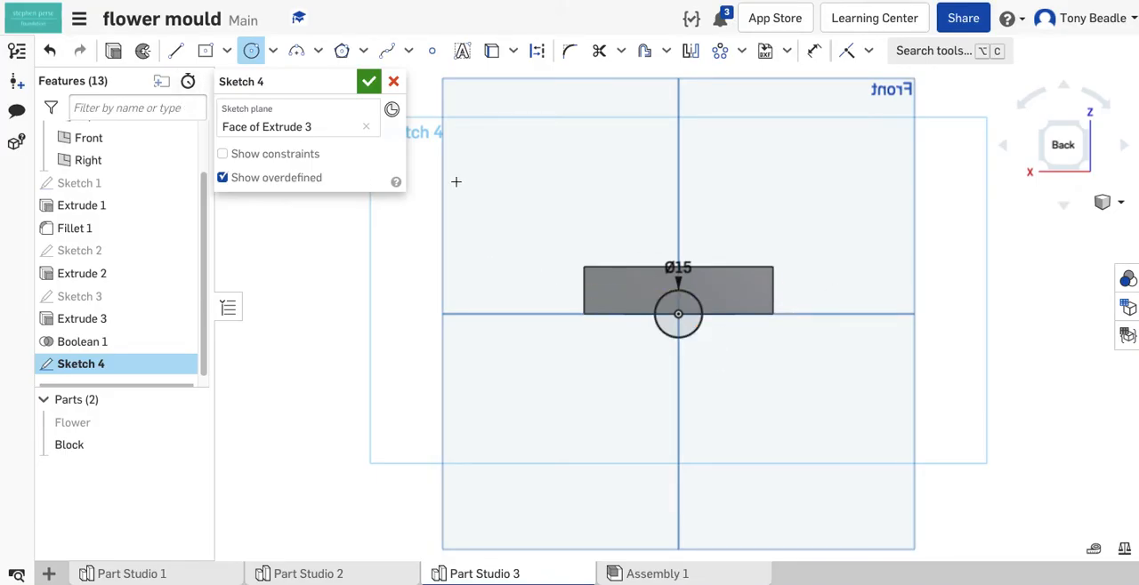
right_click_drag(869, 408, 872, 373)
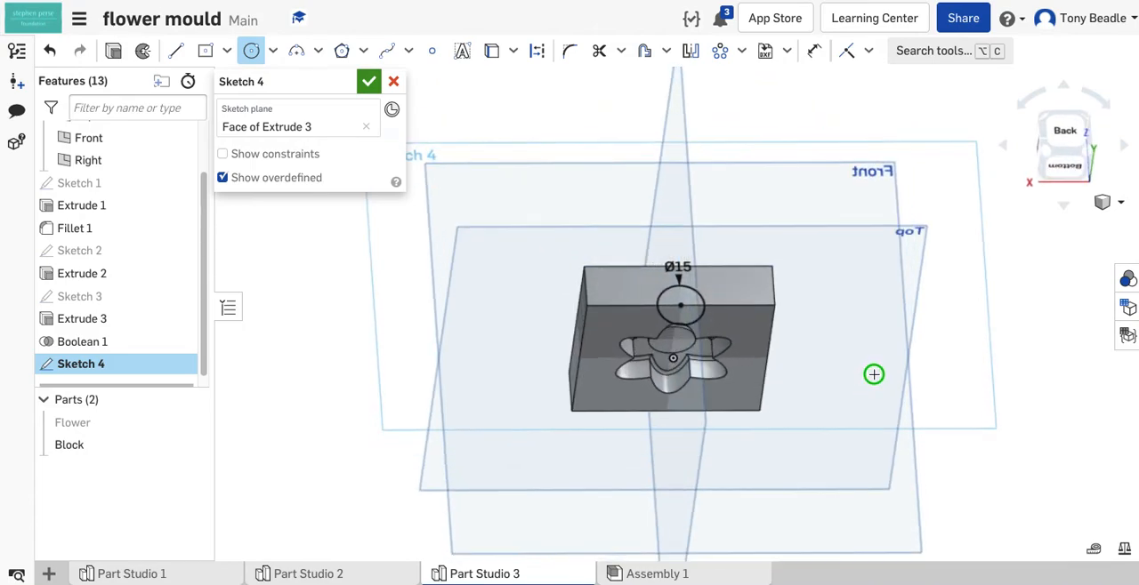
- Extrude the 15 mm circle into the Block as a blind Remove cut 25 mm deep
left_click(114, 55)
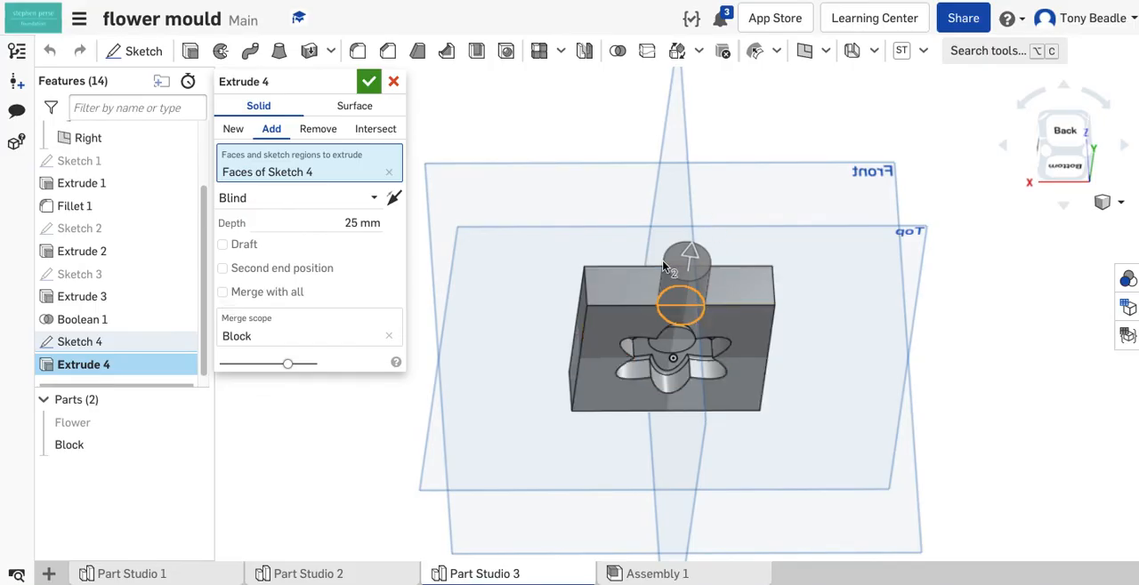
left_click(317, 129)
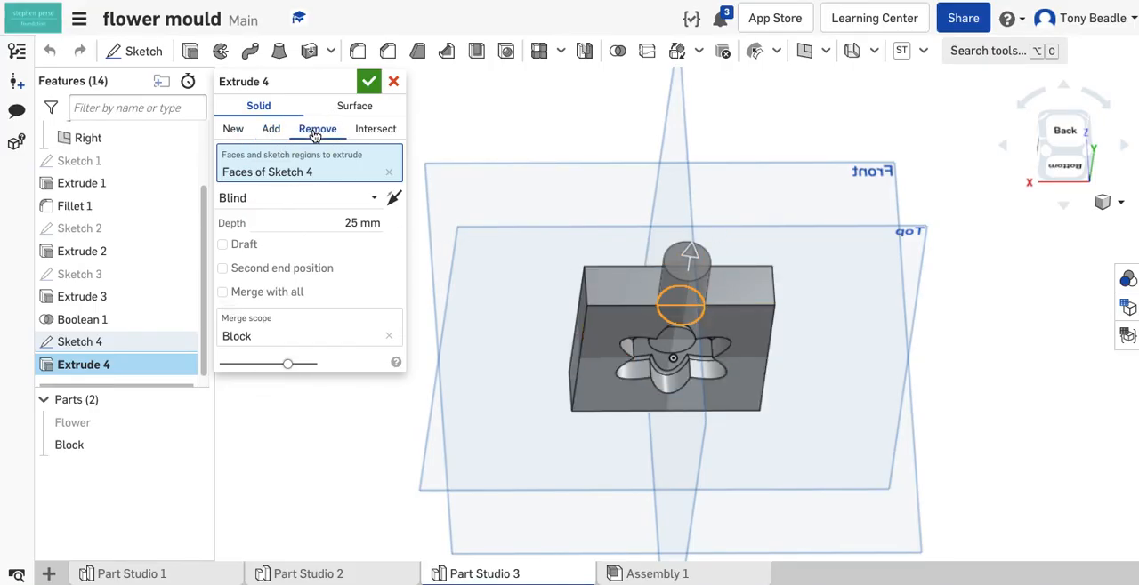
right_click_drag(851, 293, 858, 266)
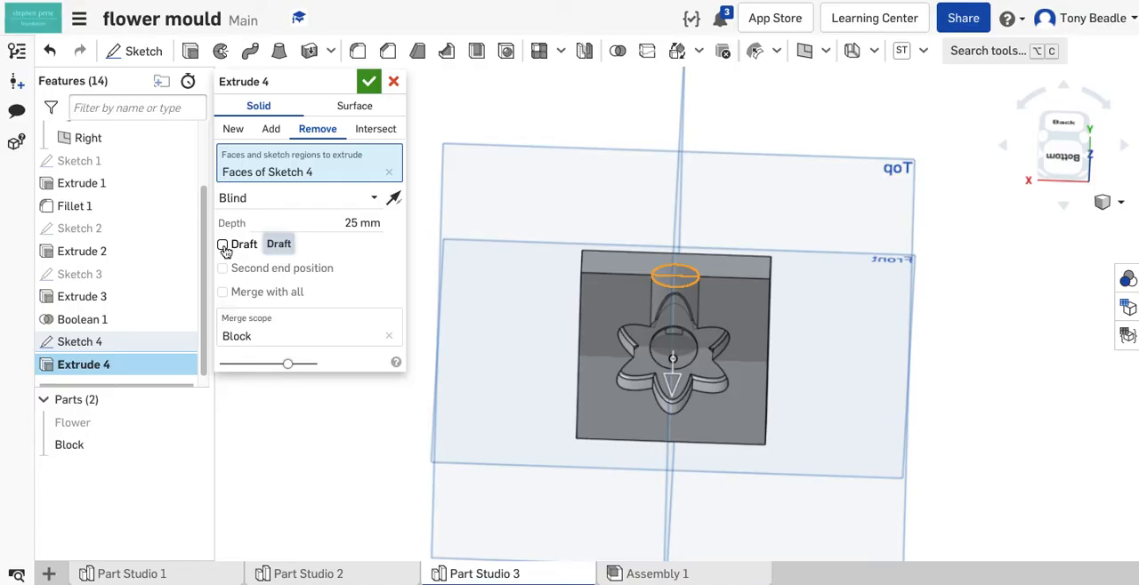
- Add a draft of 25 degrees to the circular cut, with its direction reversed so the cut narrows inward
left_click(223, 245)
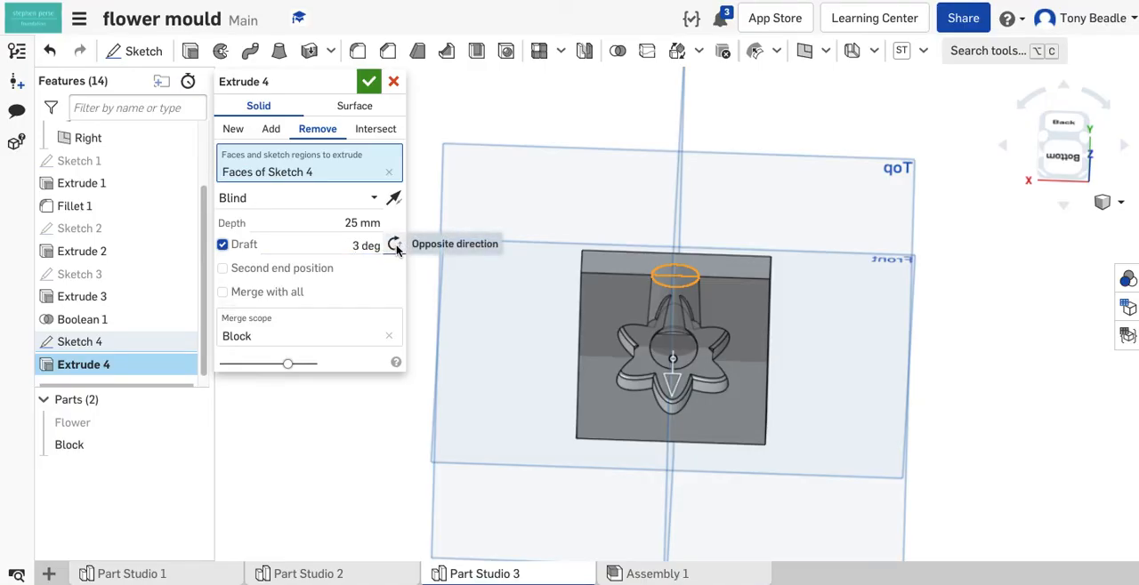
left_click(395, 247)
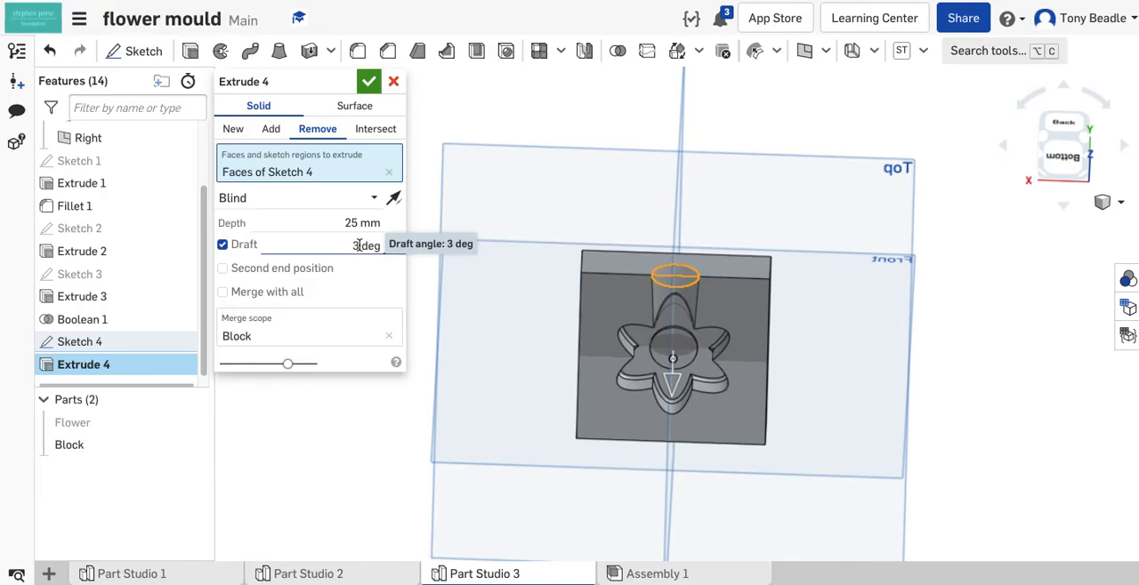
left_click(358, 246)
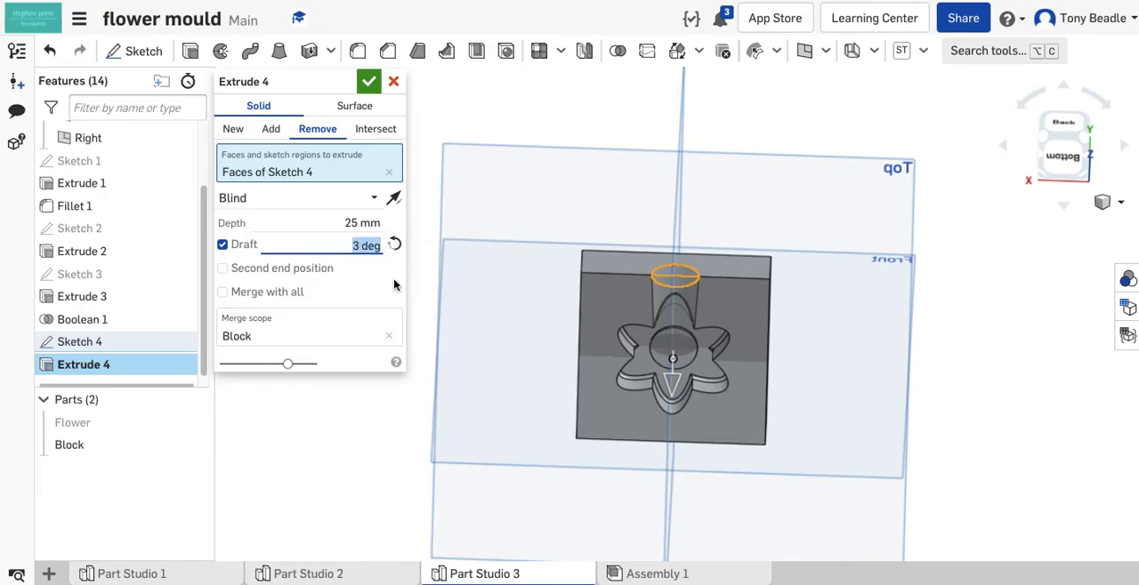
type("25")
key("Return")
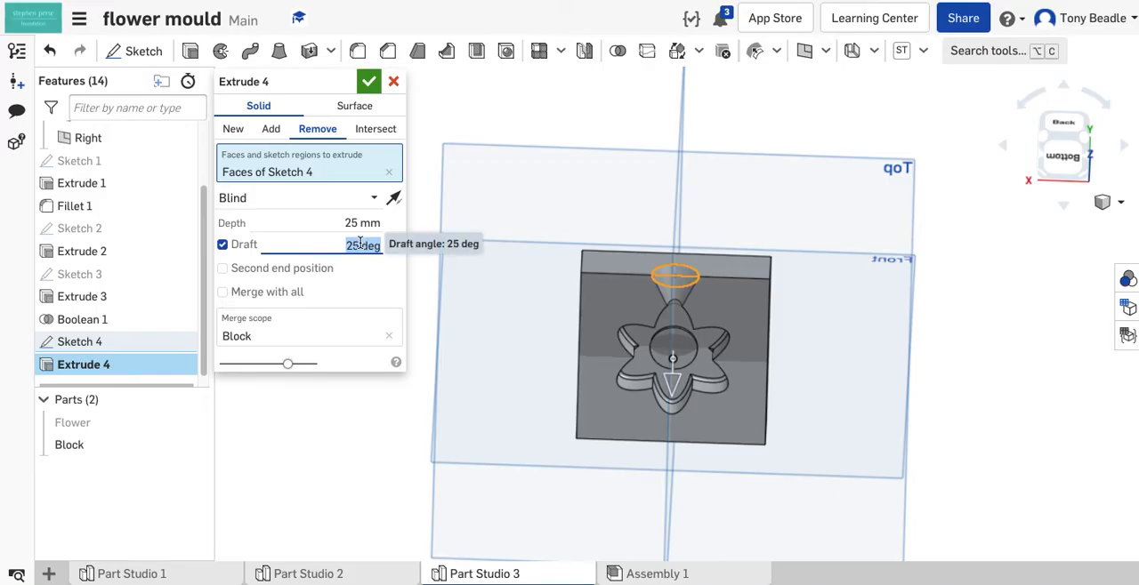
- Set the circular cut's draft angle to 30 degrees and accept the extrusion
type("30")
key("Return")
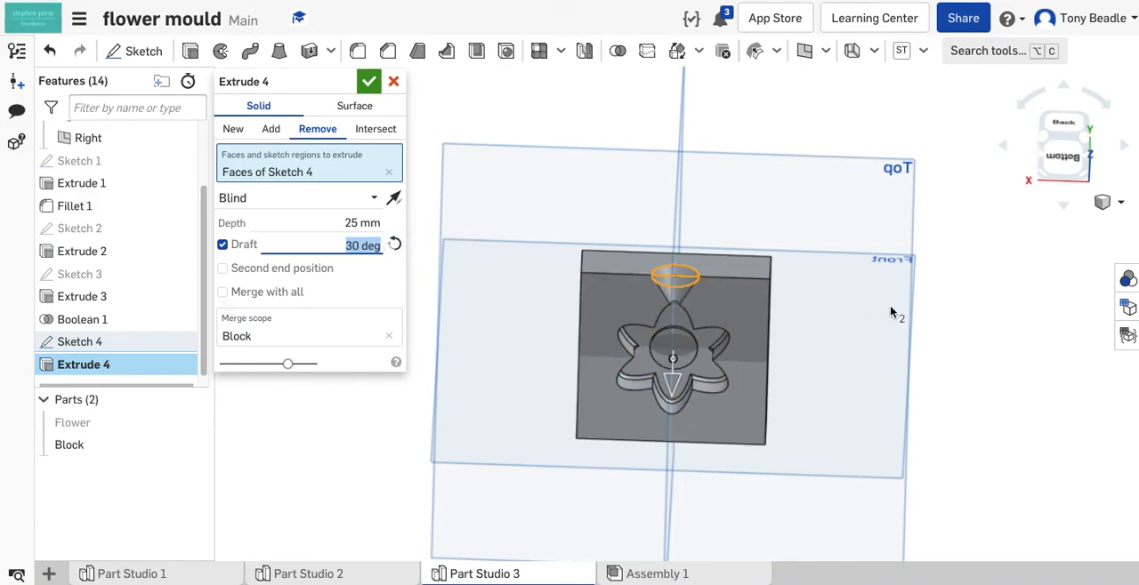
left_click(368, 81)
- Examine the tapered opening in the Block and review the settings of its extrusion
right_click_drag(828, 312, 806, 331)
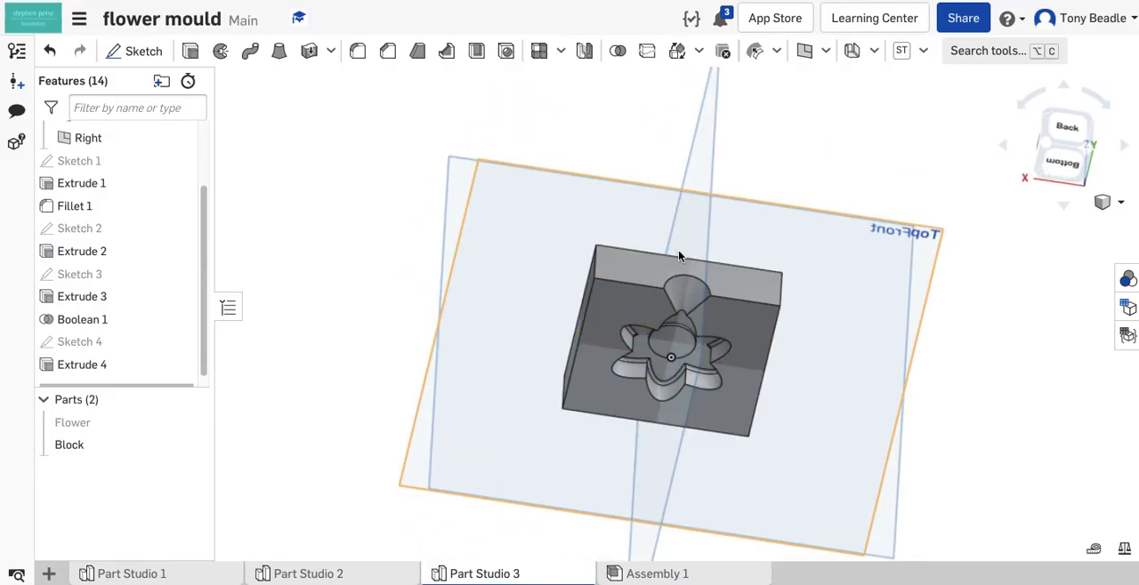
right_click_drag(864, 331, 860, 297)
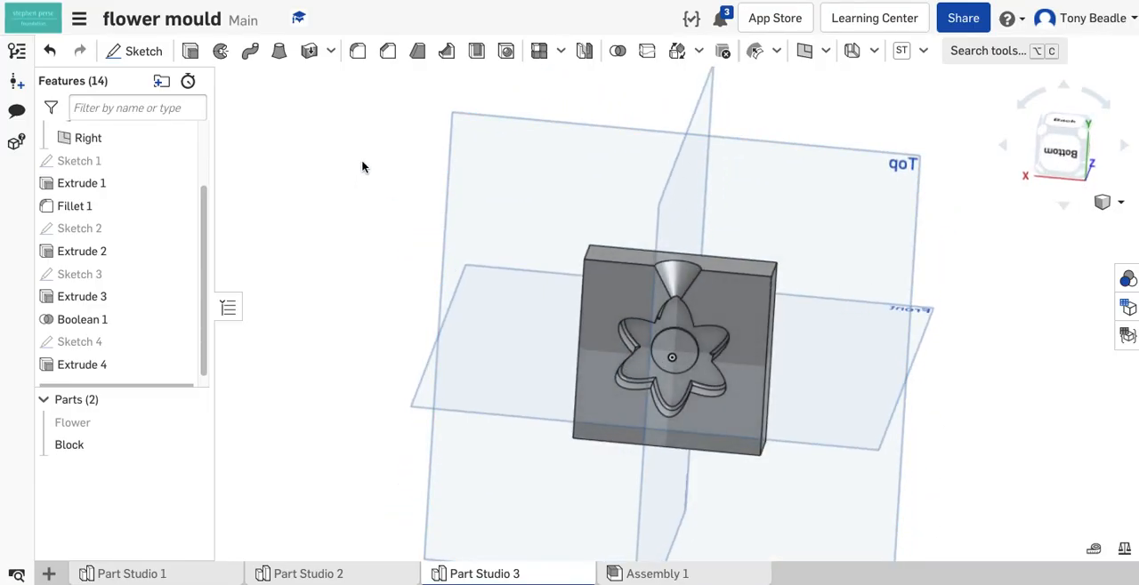
left_click(160, 366)
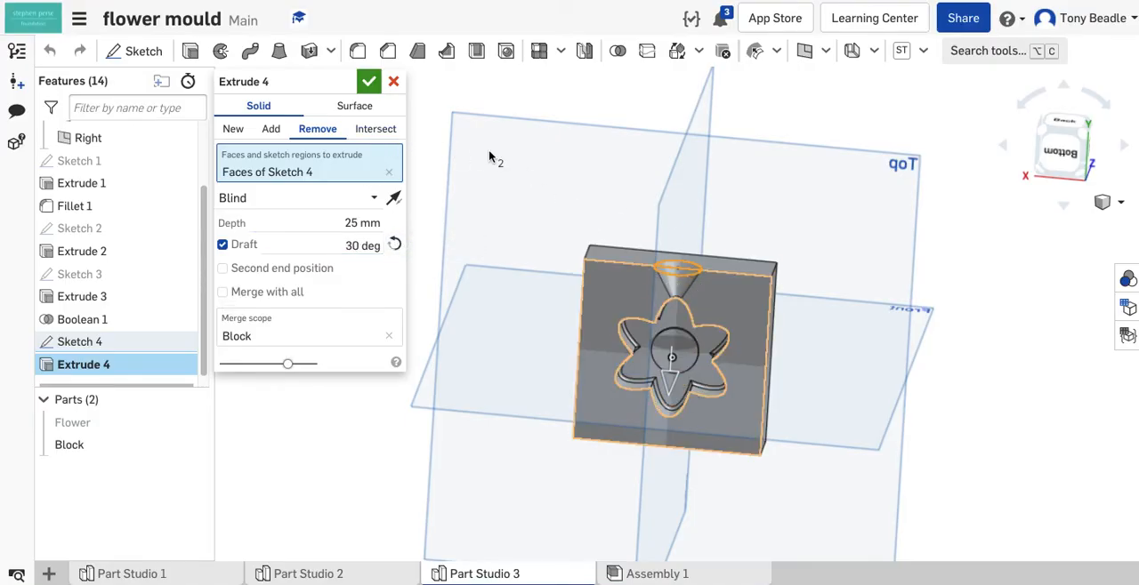
left_click(370, 83)
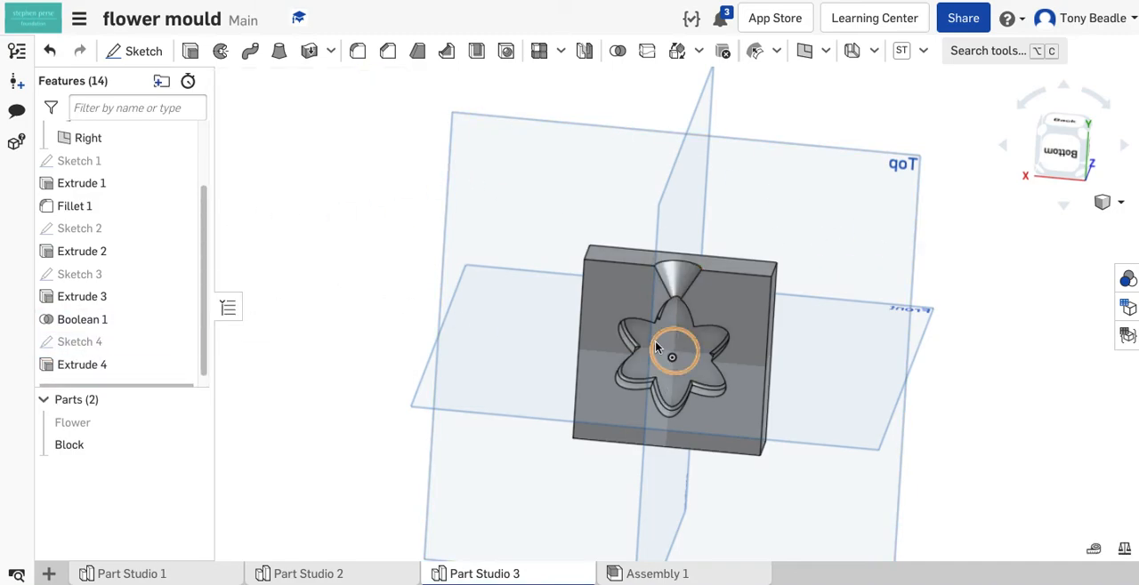
- Start a sketch on the Top plane and draw a 60 by 60 mm centre-point rectangle from the origin to the Block's corner
mouse_move(952, 334)
right_mouse_down()
mouse_move(923, 356)
mouse_move(925, 374)
mouse_move(956, 322)
right_mouse_up()
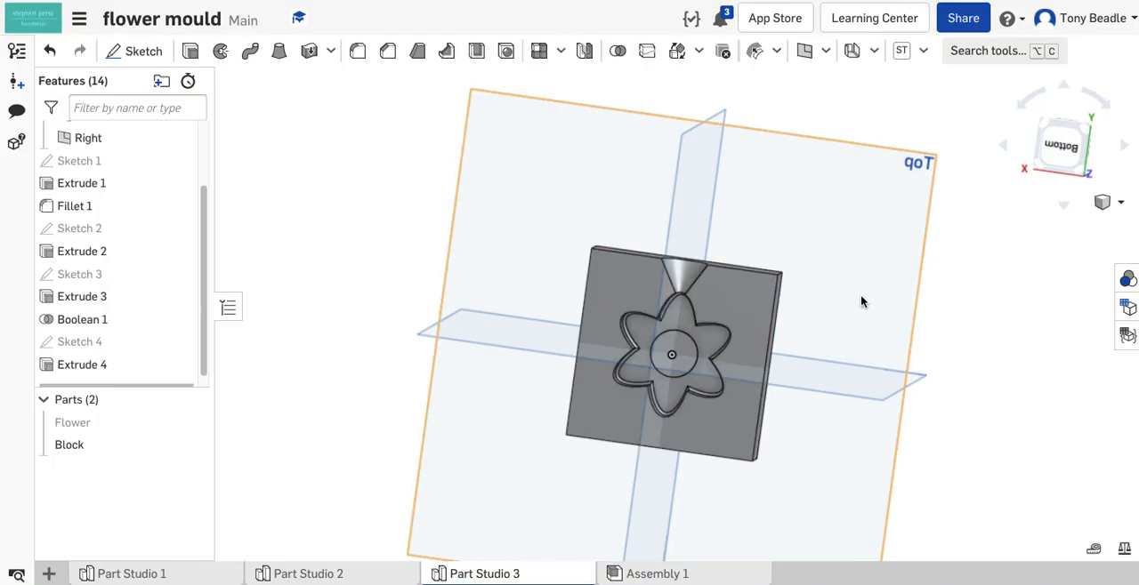
left_click(1059, 151)
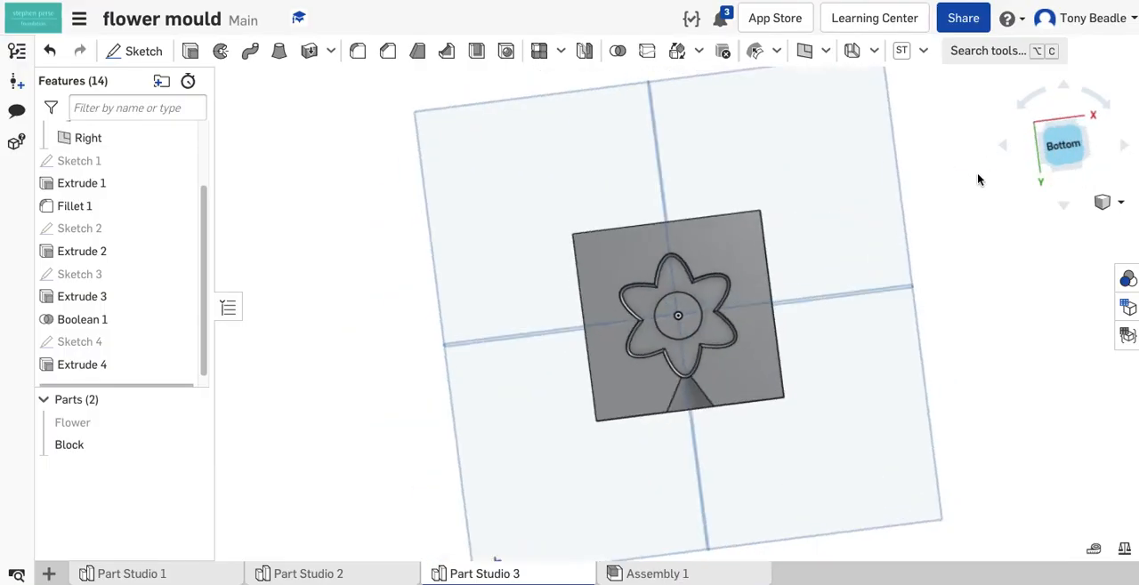
left_click(138, 54)
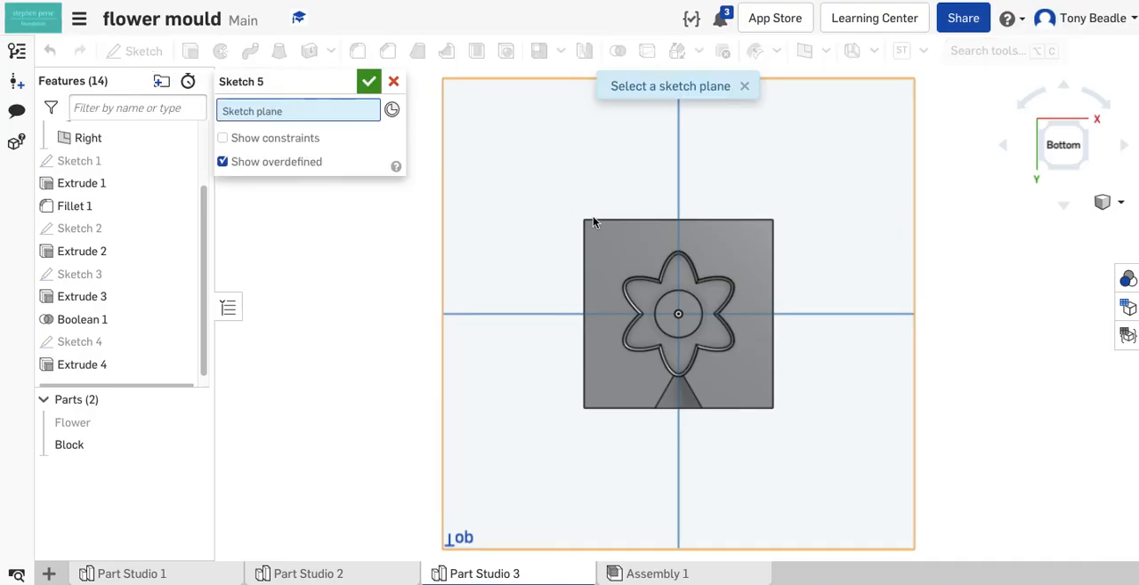
left_click(569, 174)
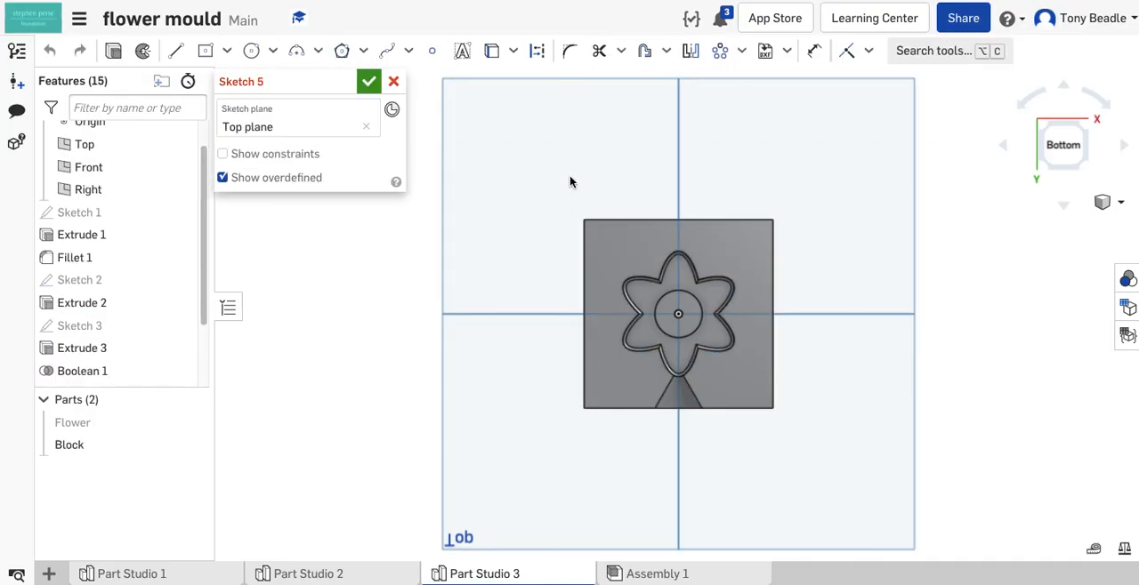
left_click(207, 54)
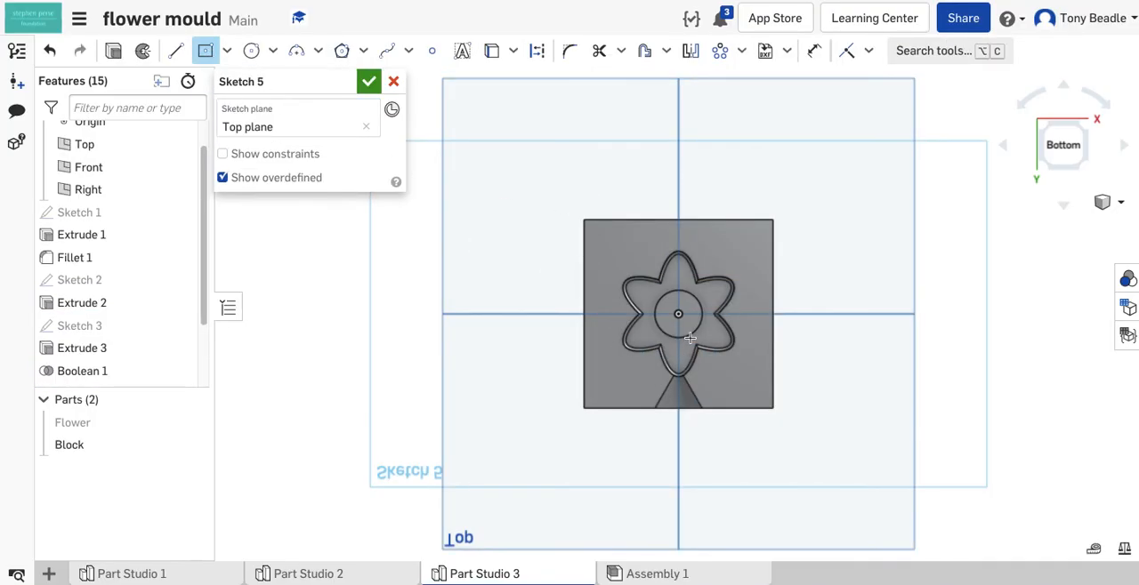
left_click(678, 313)
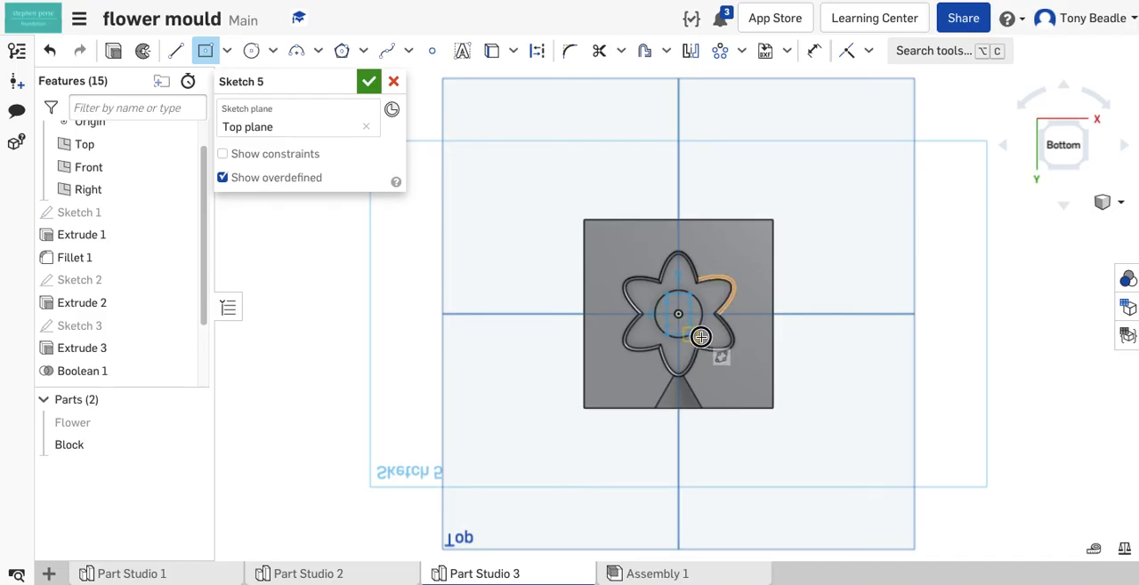
left_click(770, 408)
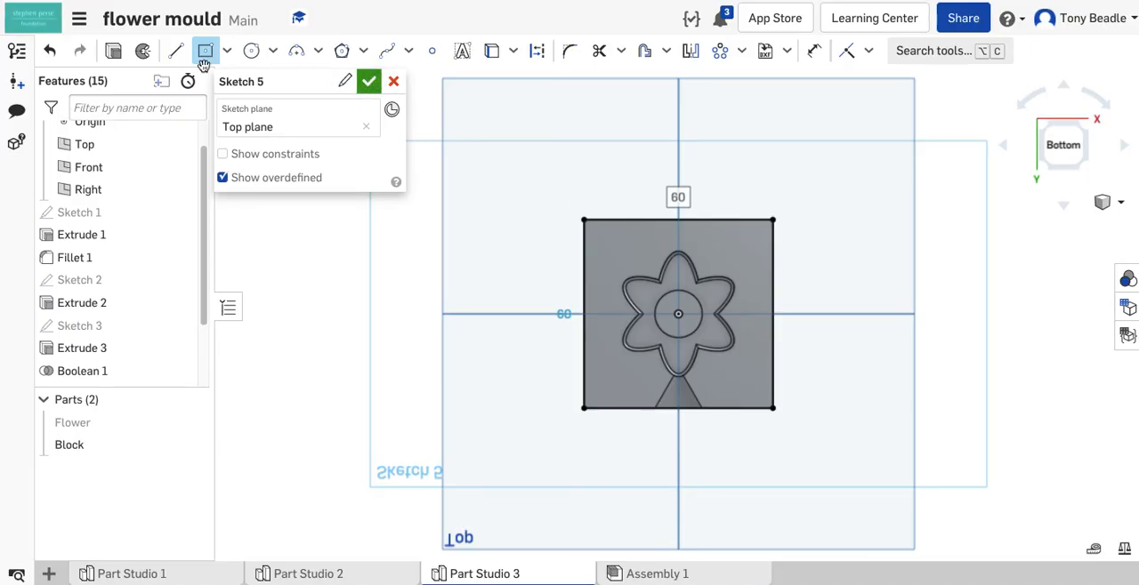
- Extrude the square 4 mm as a new part in the opposite direction, away from the Block
left_click(114, 52)
left_click_drag(897, 283, 868, 316)
right_click_drag(867, 312, 863, 314)
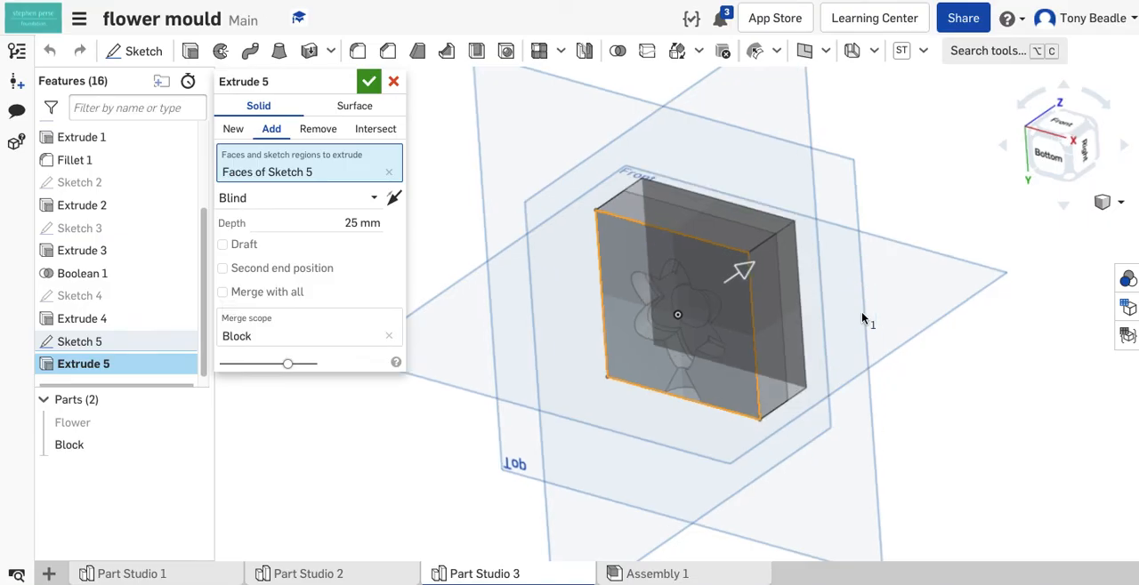
left_click(234, 131)
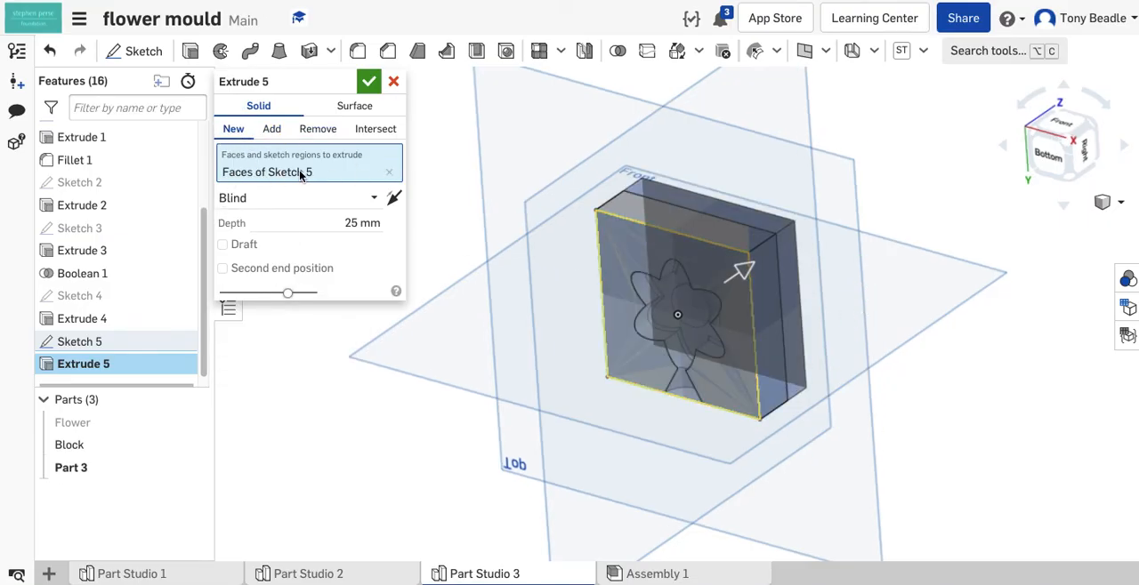
left_click(395, 201)
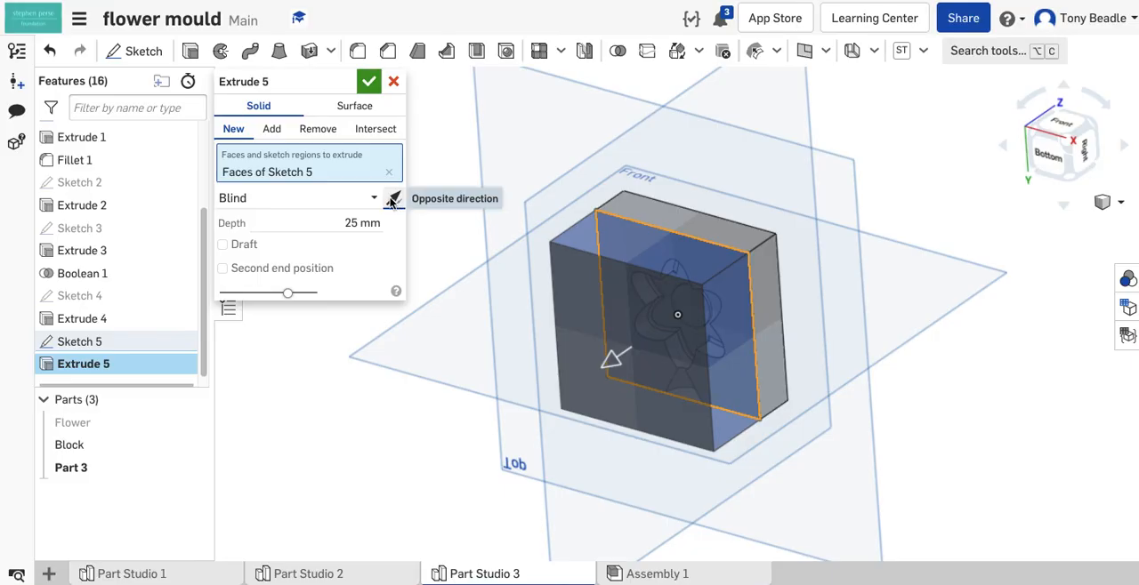
left_click(361, 223)
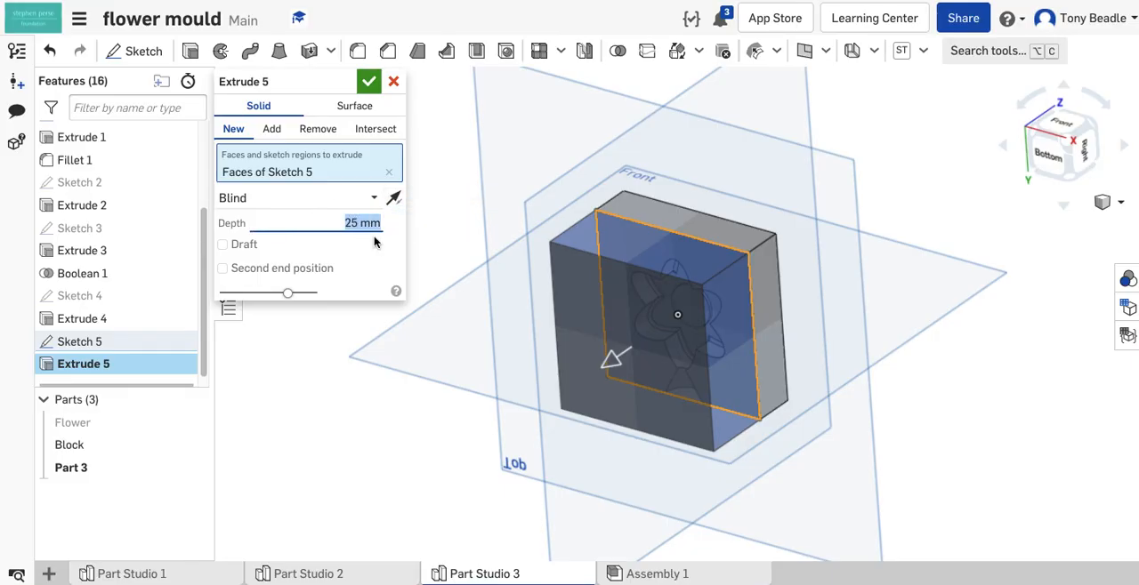
type("4")
key("Return")
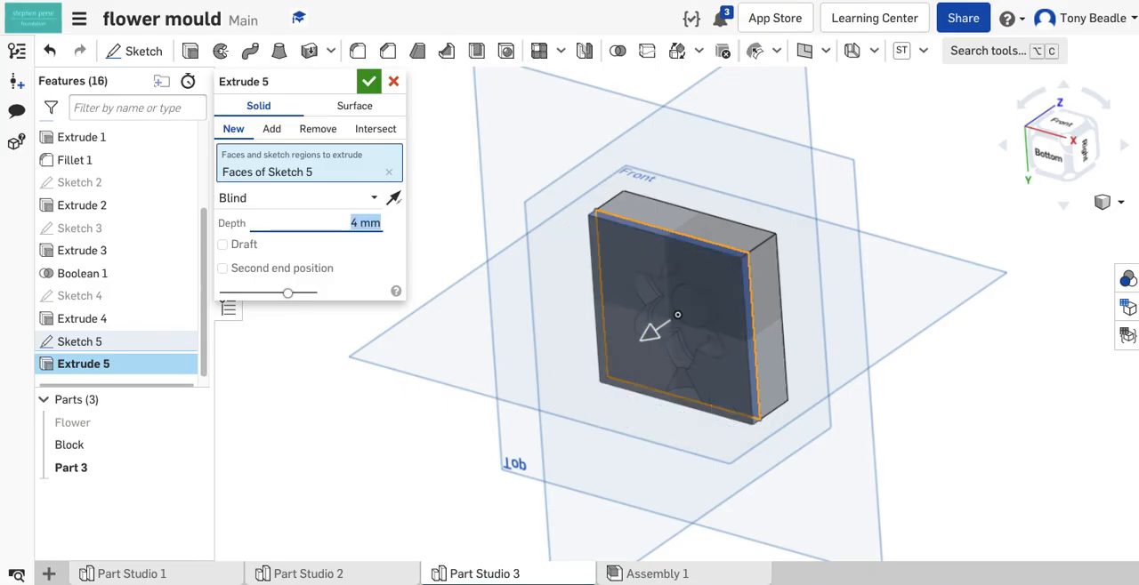
left_click(368, 84)
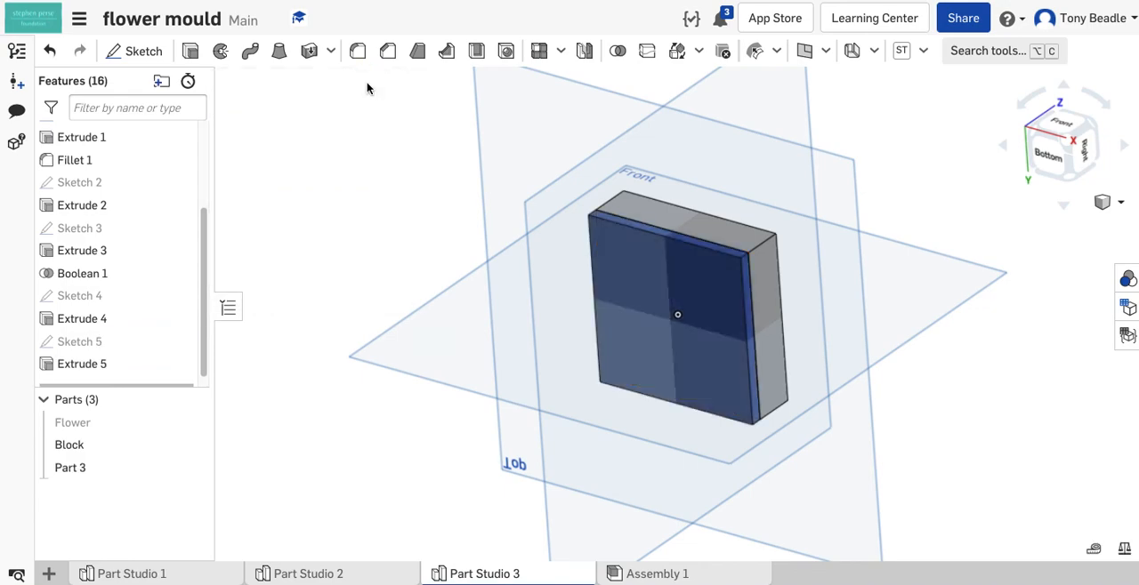
- Rename the new 4 mm thick part as Plate
right_click(76, 468)
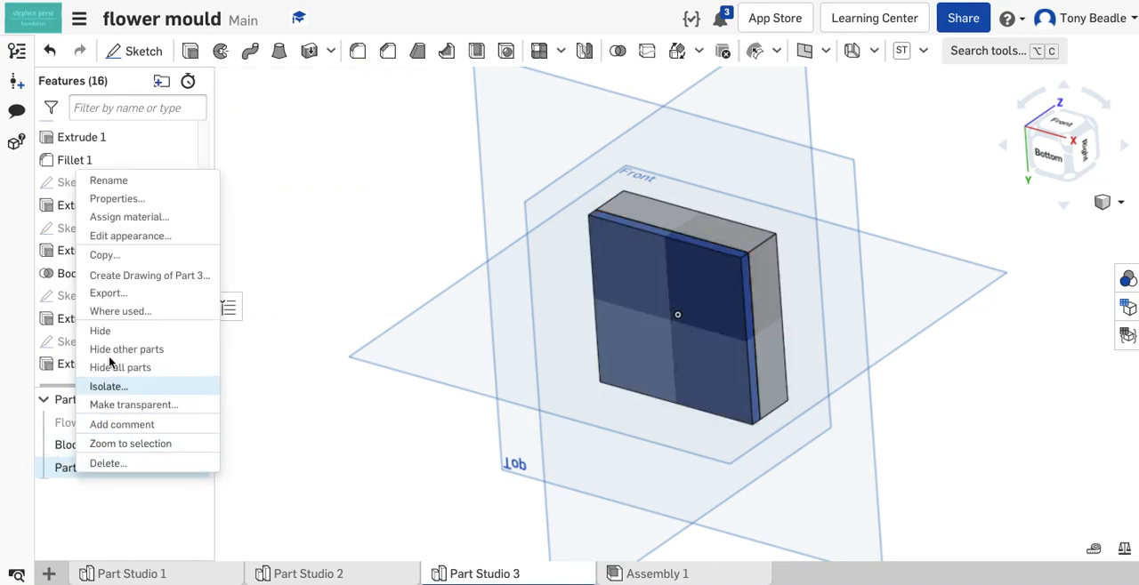
left_click(116, 182)
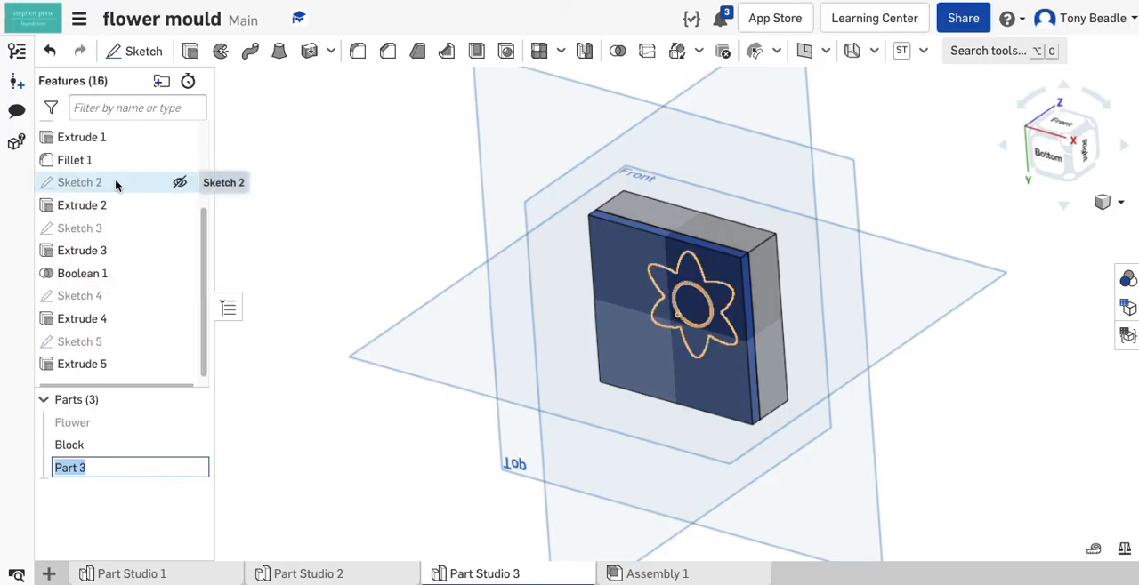
type("Plate")
key("Return")
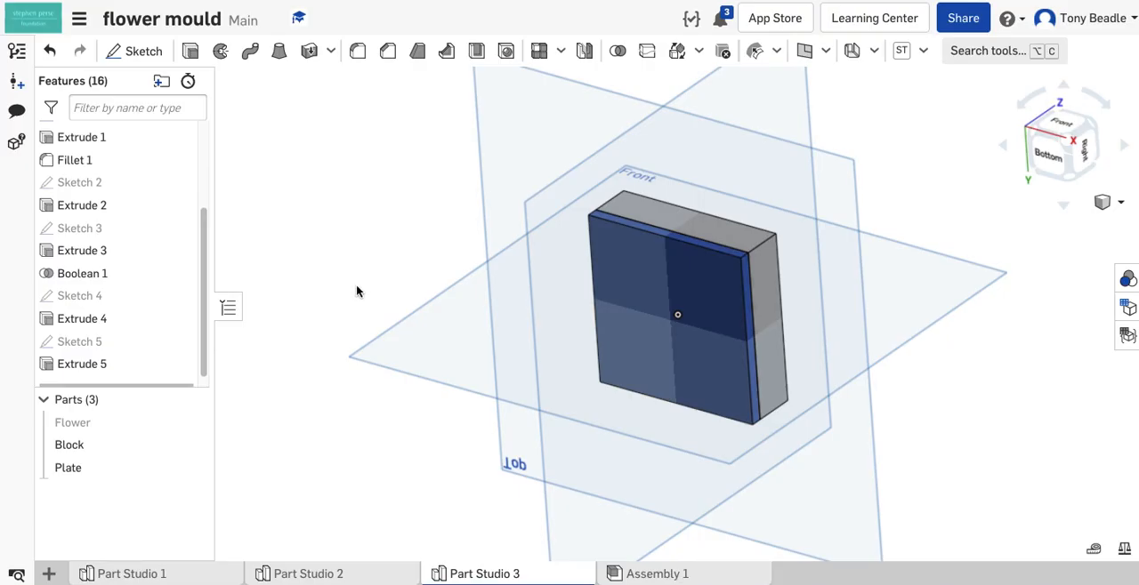
- Hide the Plate and Block parts and show the Flower part to view it on its own
right_click_drag(325, 326, 148, 386)
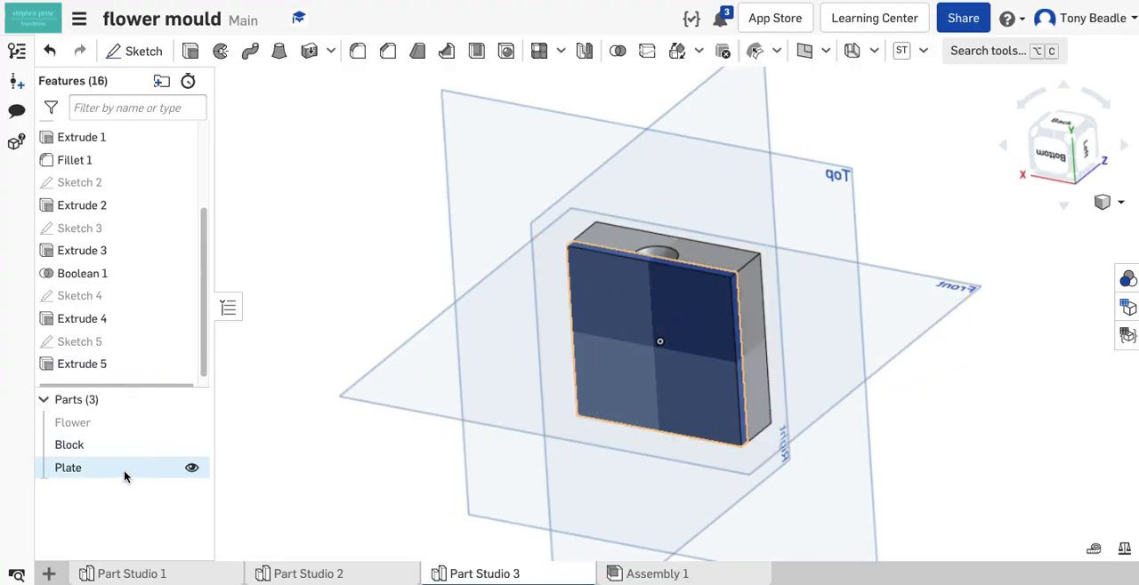
left_click(190, 467)
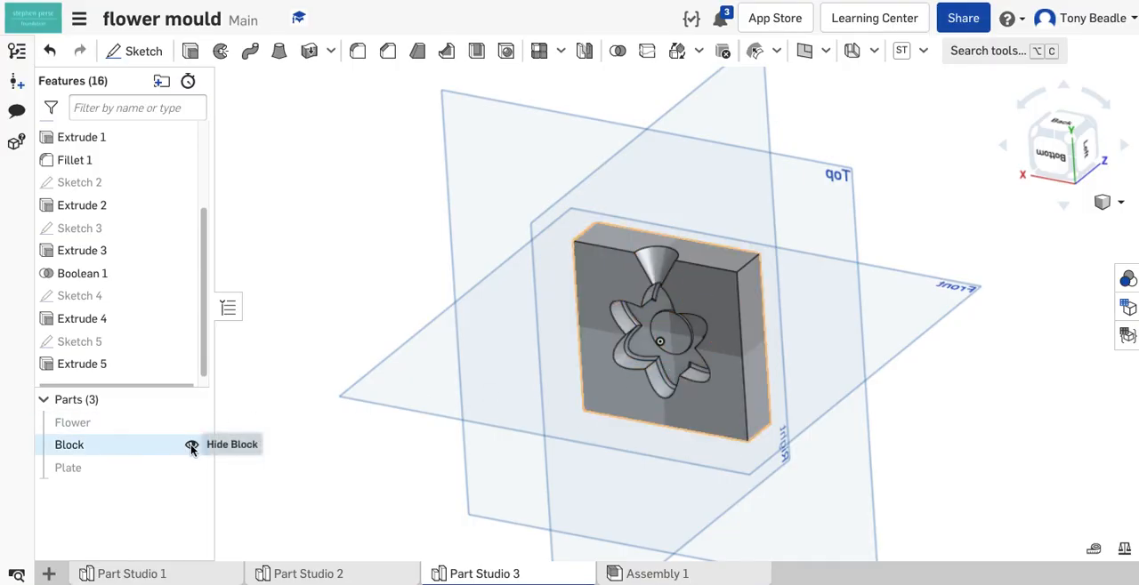
left_click(191, 447)
left_click(190, 422)
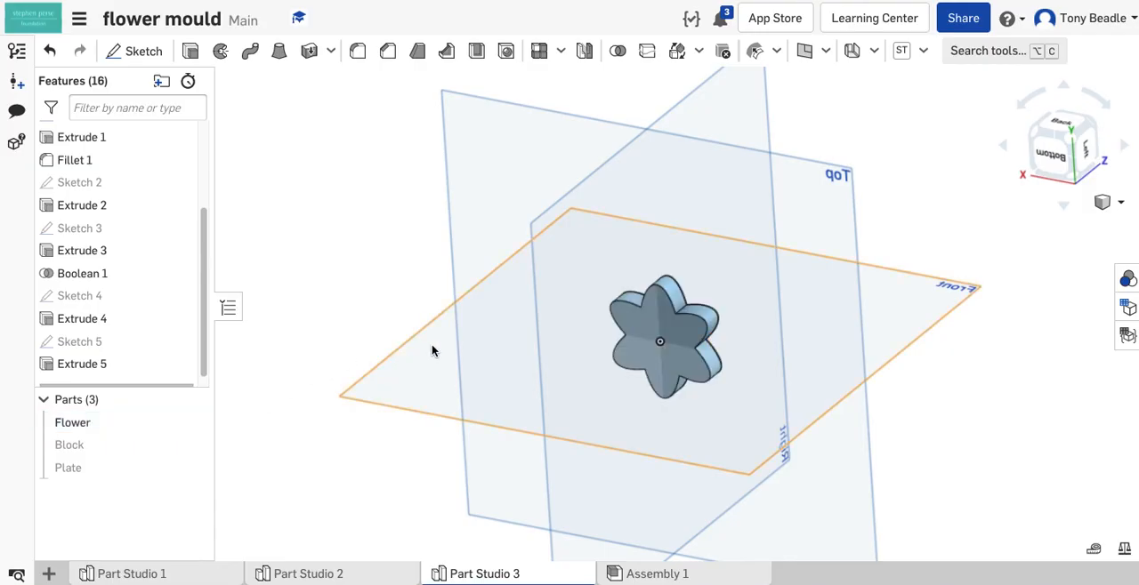
right_click_drag(845, 349, 690, 422)
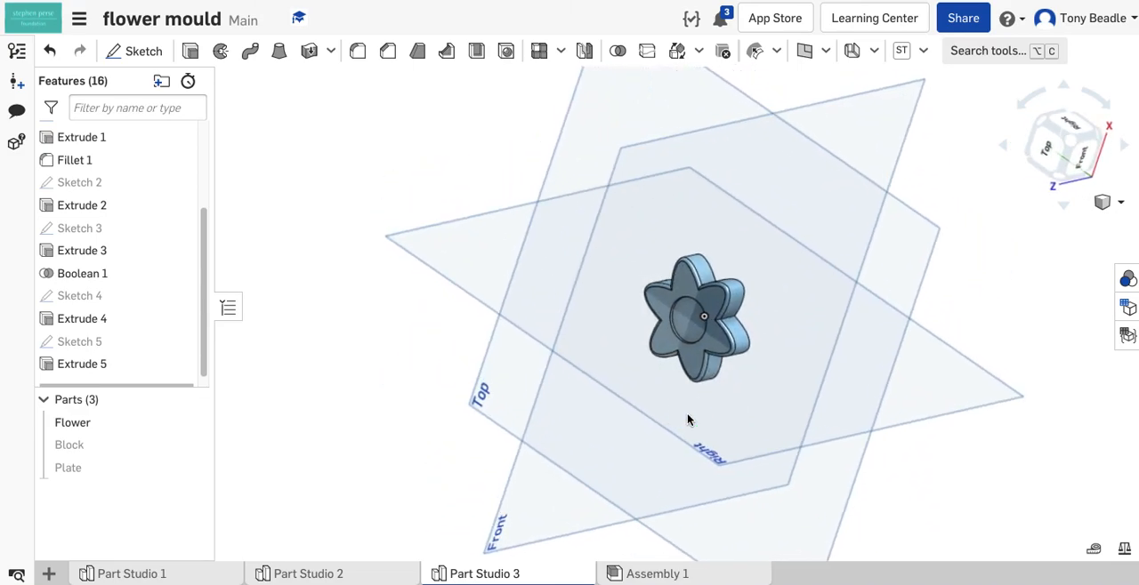